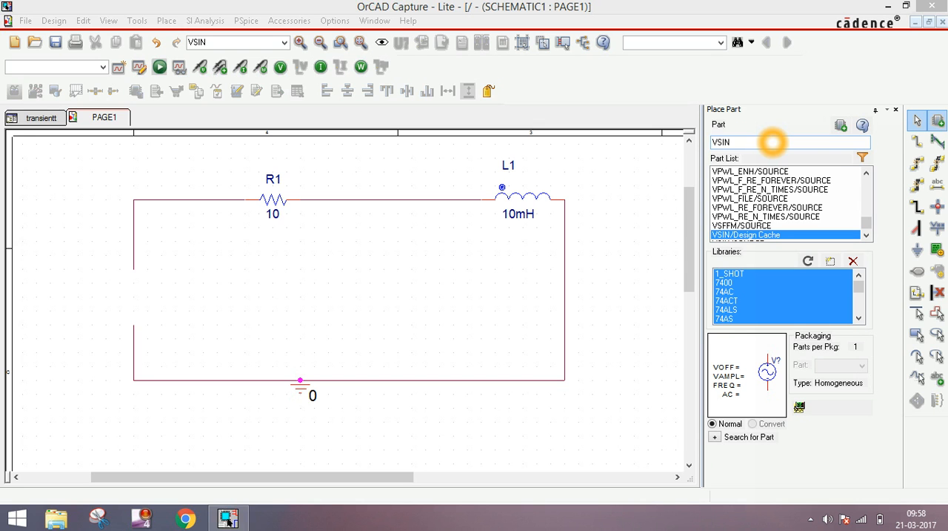
Place a VSIN sinusoidal voltage source from the Design Cache in the gap of the circuit's open vertical branch
{"action": "left_click", "coordinate": [748, 142]}
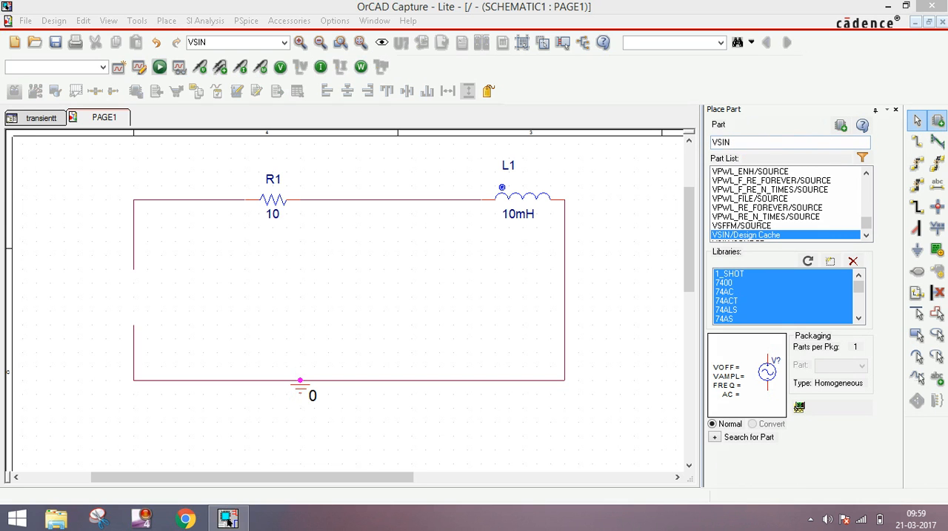
{"action": "left_click", "coordinate": [746, 142]}
{"action": "left_click", "coordinate": [939, 121]}
{"action": "left_click", "coordinate": [766, 143]}
{"action": "key", "text": "BackSpace"}
{"action": "type", "text": "vsin"}
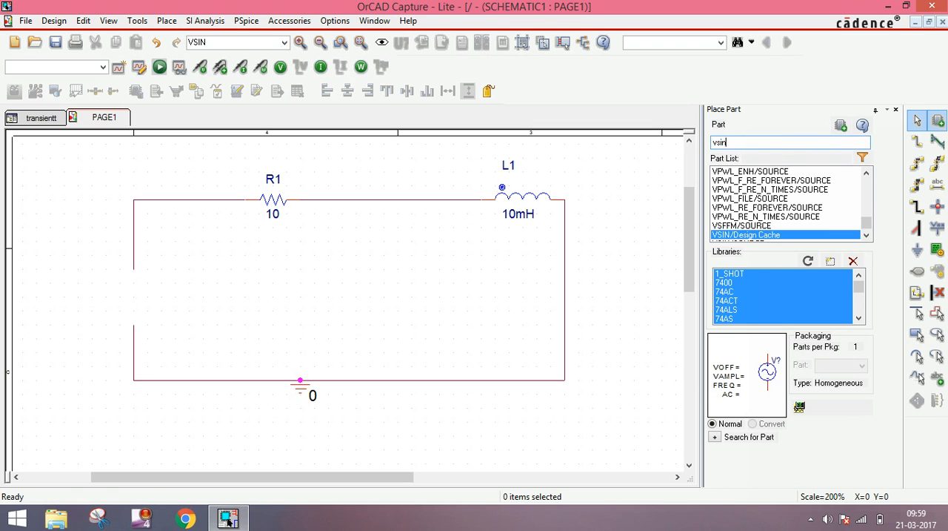
{"action": "double_click", "coordinate": [745, 235]}
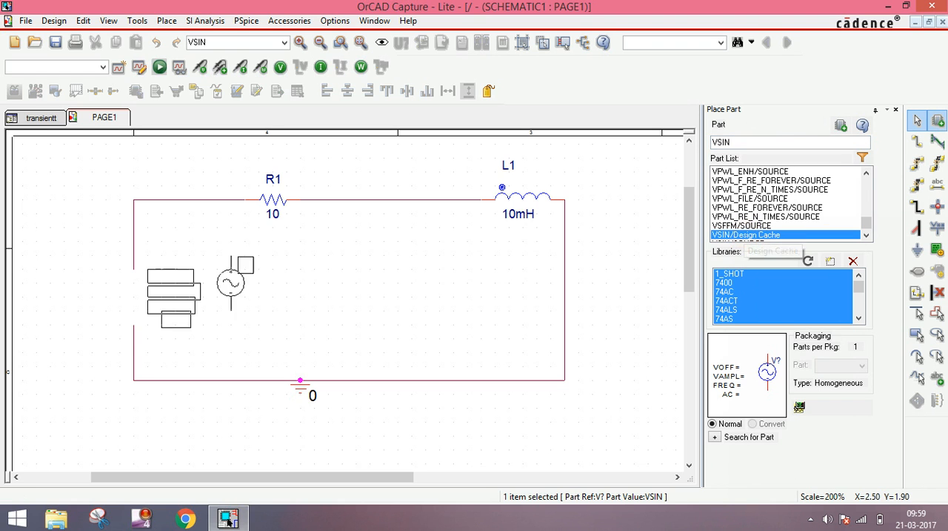
{"action": "left_click", "coordinate": [124, 278]}
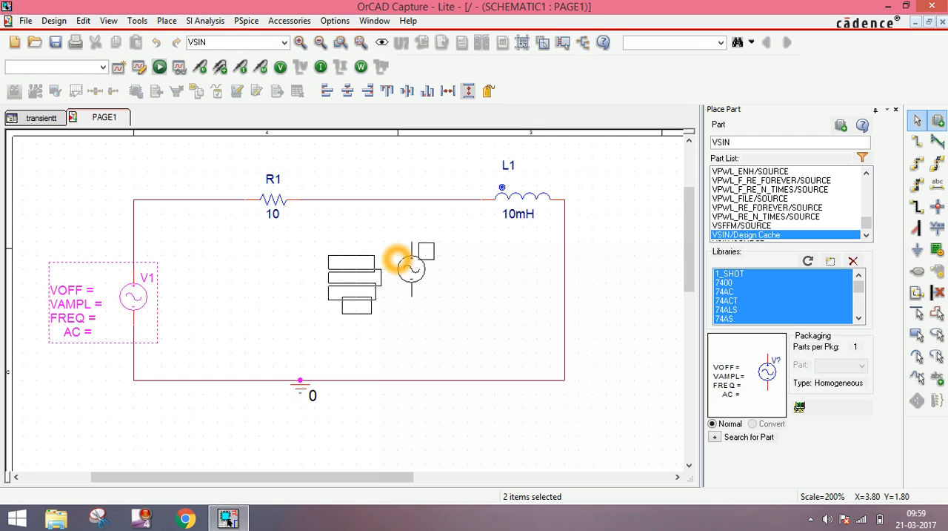
{"action": "key", "text": "Escape"}
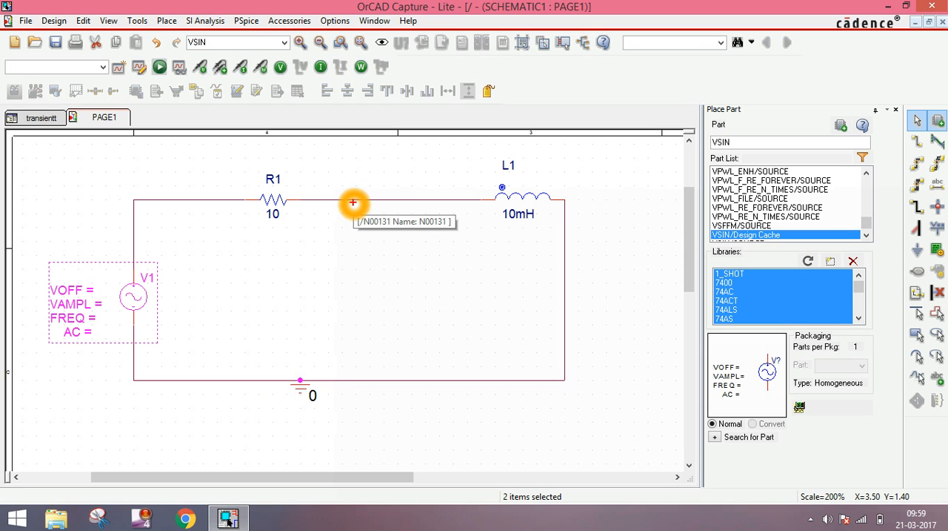
{"action": "key", "text": "t"}
{"action": "type", "text": "V"}
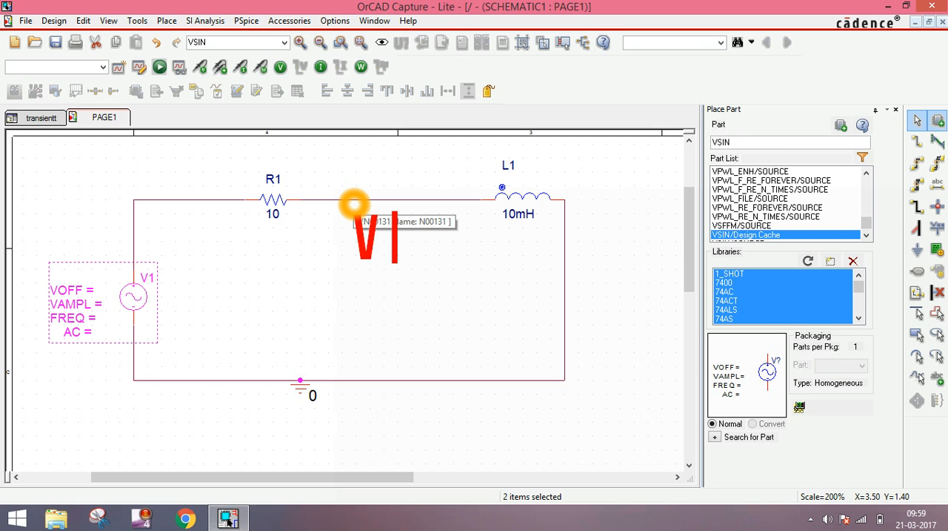
{"action": "type", "text": "="}
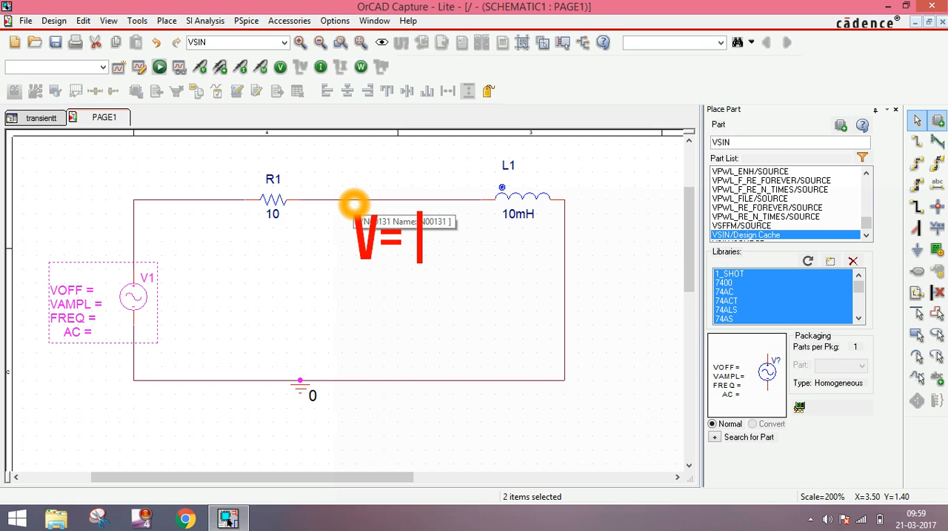
{"action": "type", "text": "10"}
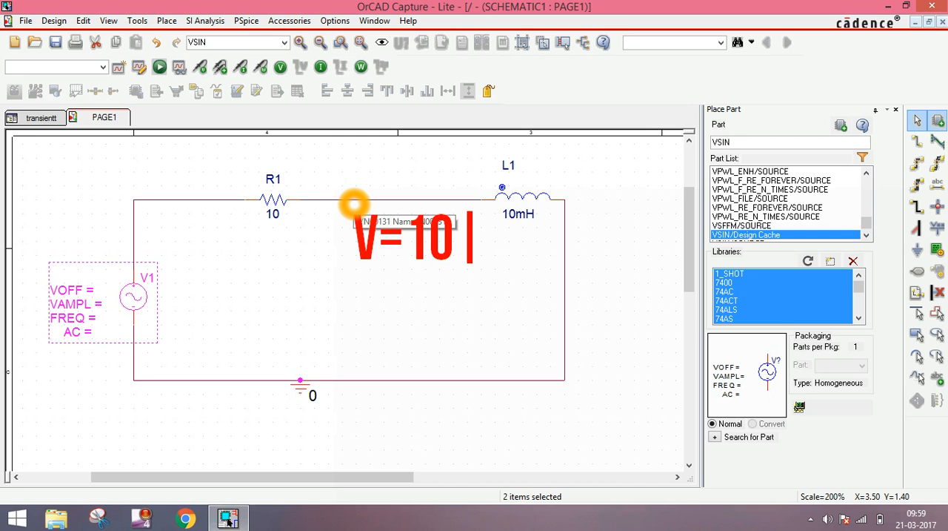
{"action": "type", "text": "SIN"}
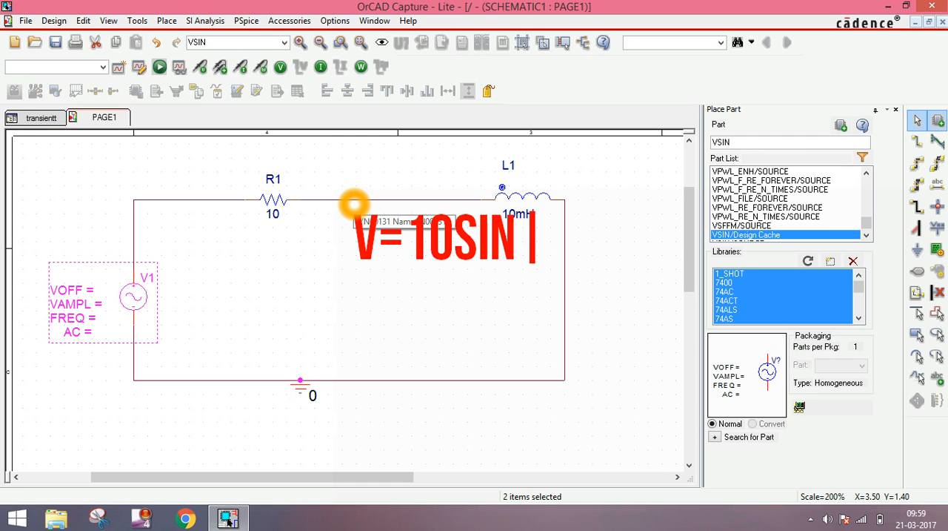
{"action": "type", "text": "("}
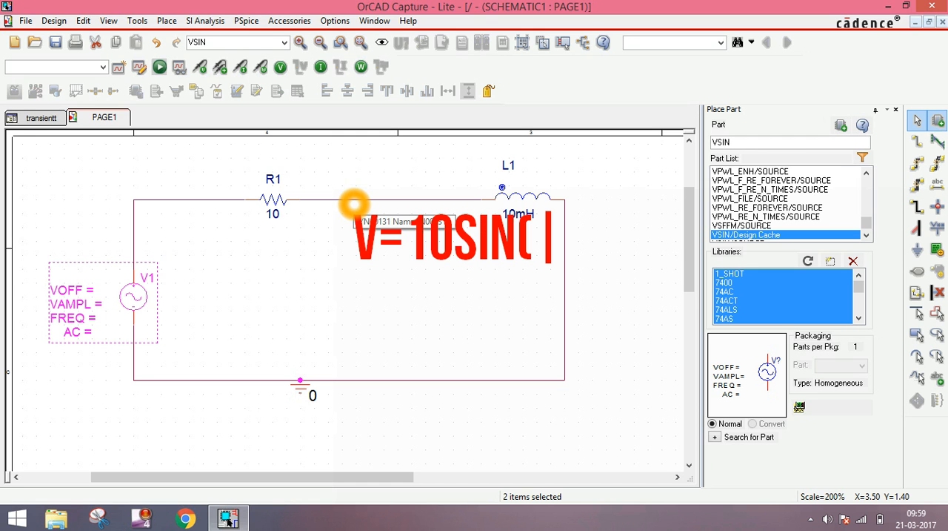
{"action": "type", "text": "WT"}
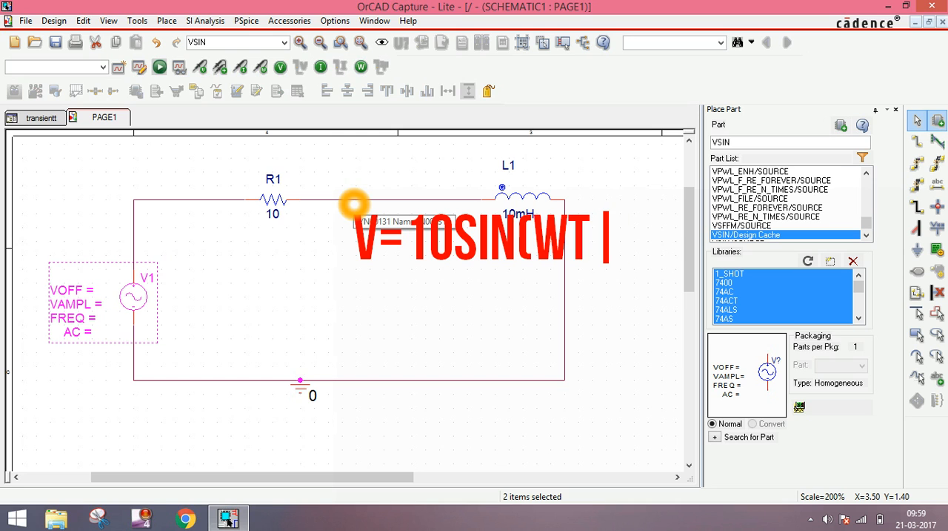
{"action": "type", "text": ")"}
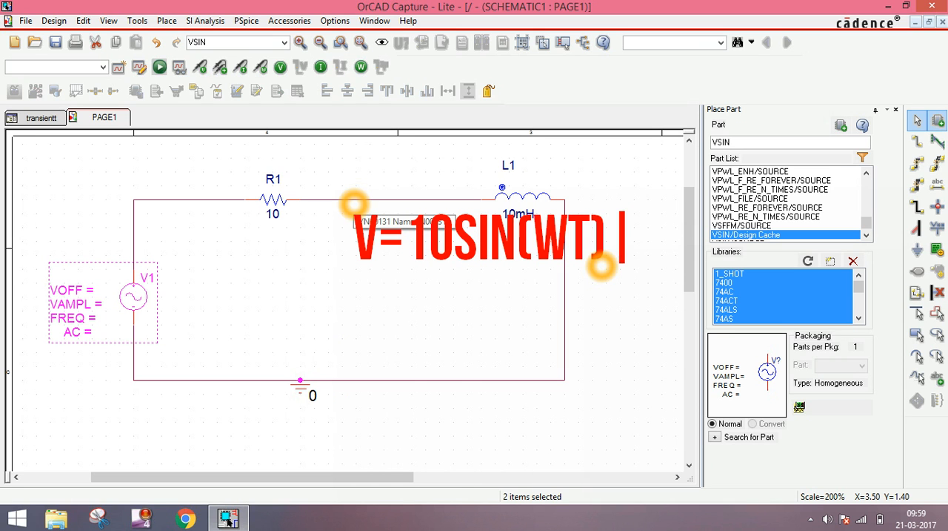
{"action": "key", "text": "Return"}
{"action": "type", "text": "W"}
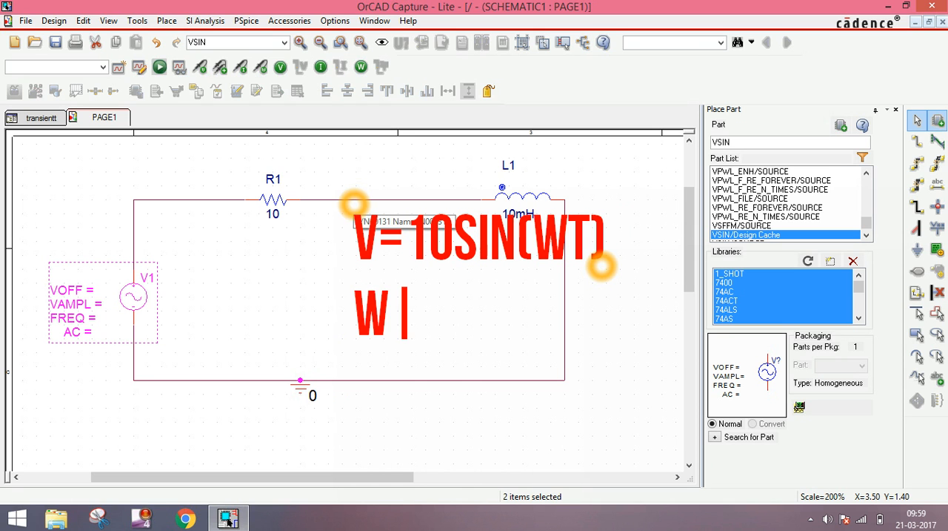
{"action": "type", "text": "="}
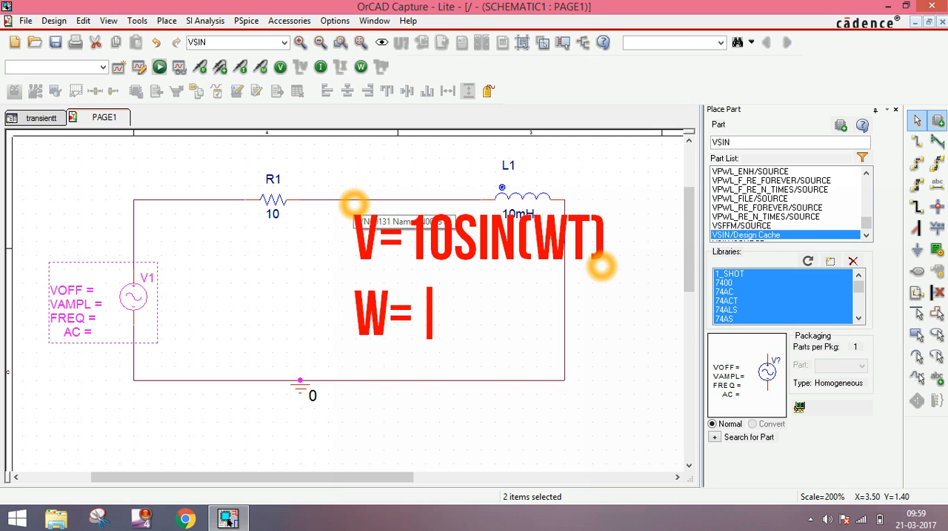
{"action": "type", "text": "2"}
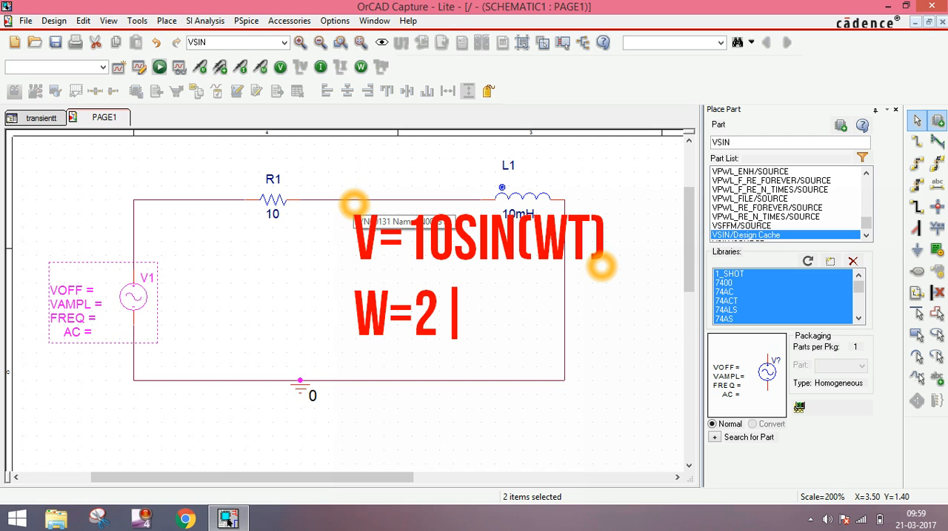
{"action": "type", "text": "*"}
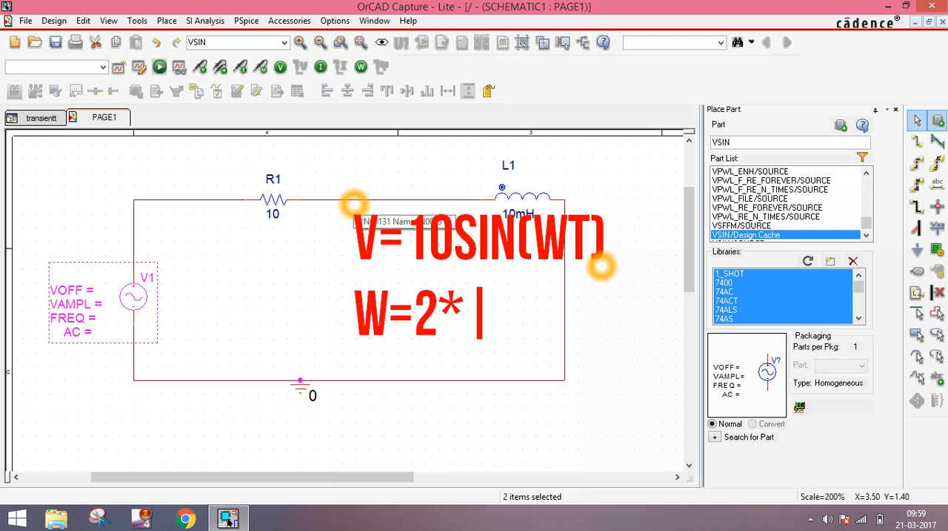
{"action": "type", "text": "3.1"}
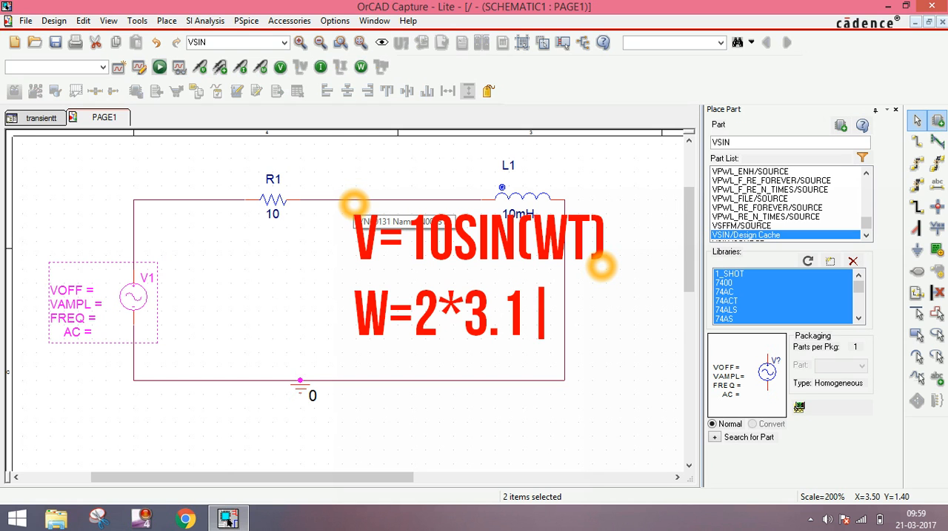
{"action": "type", "text": "4*"}
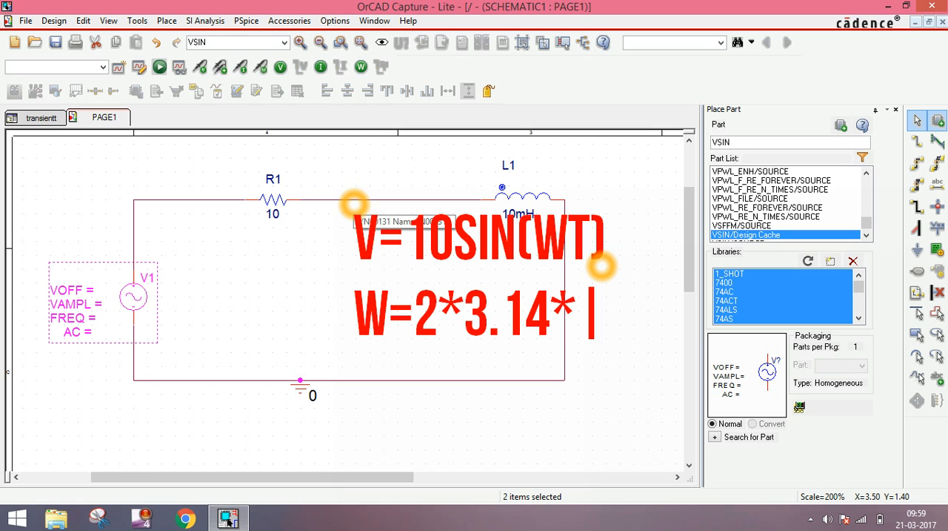
{"action": "type", "text": "F"}
{"action": "key", "text": "Return"}
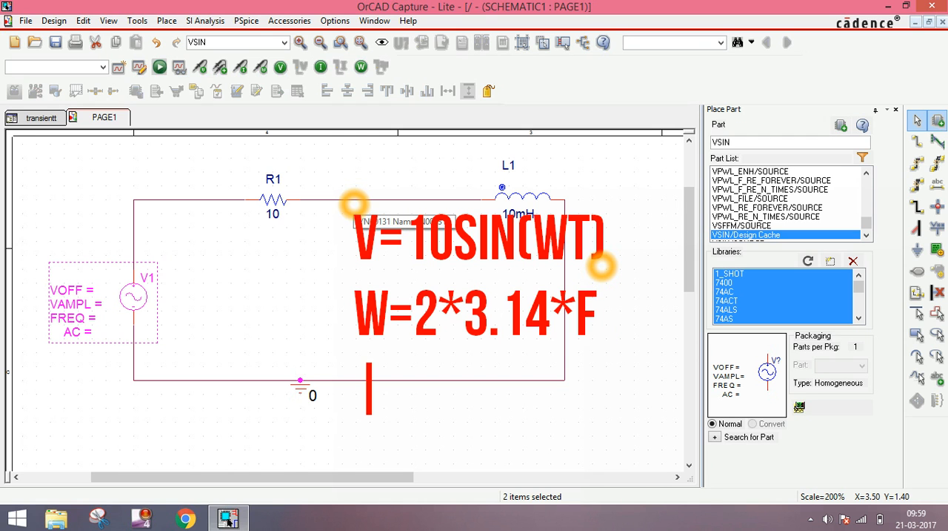
{"action": "type", "text": "E"}
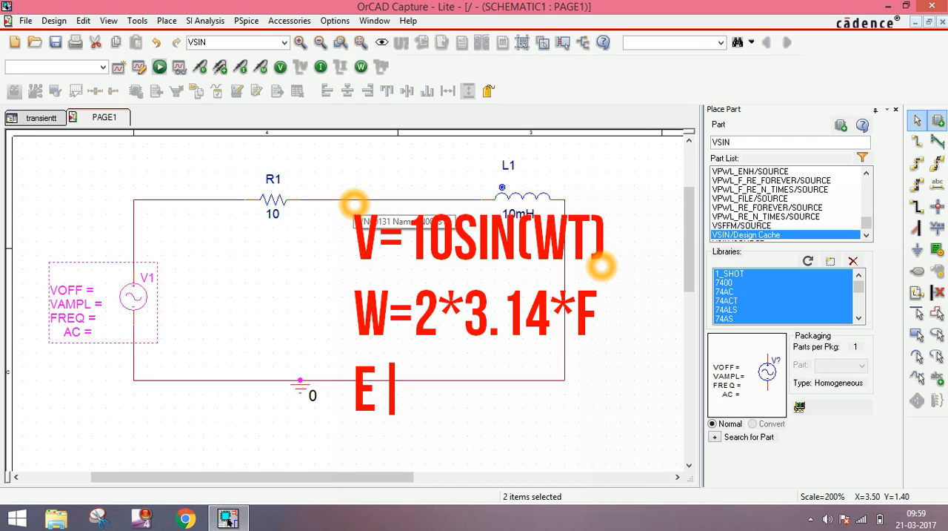
{"action": "key", "text": "BackSpace"}
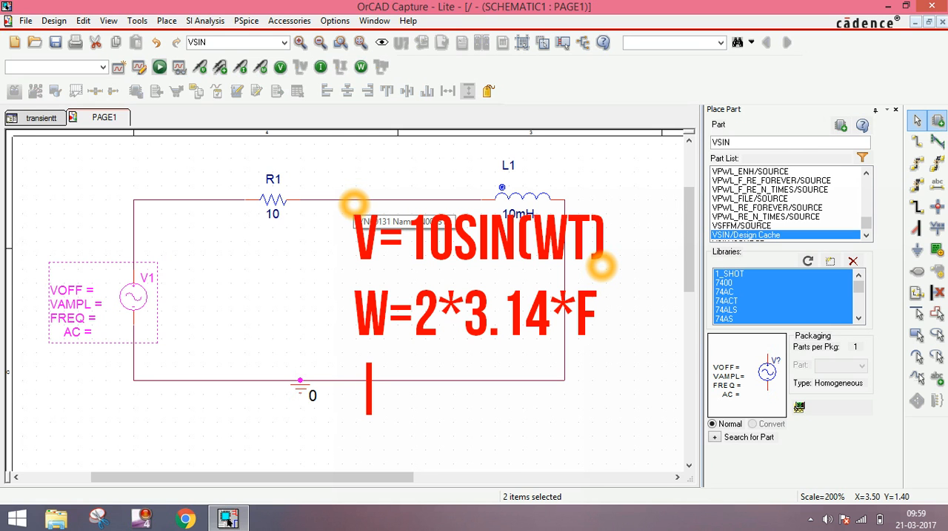
{"action": "type", "text": "F="}
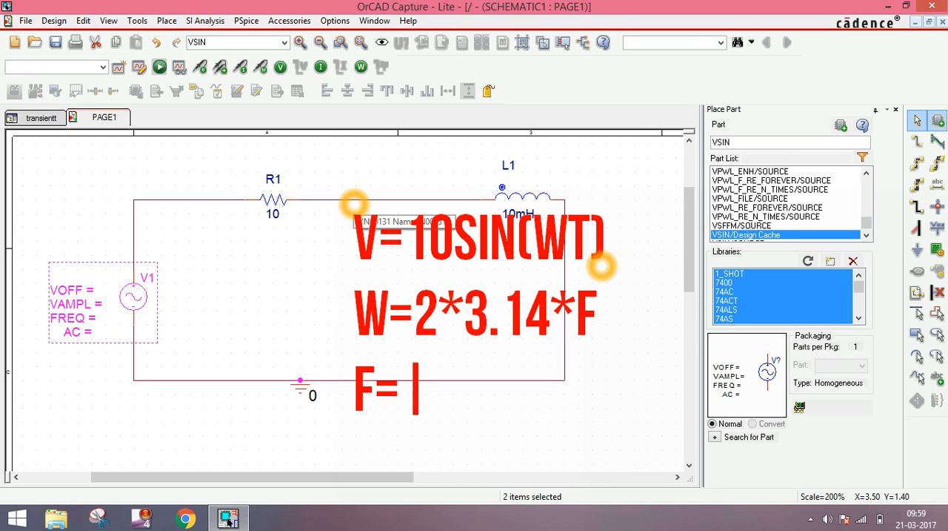
{"action": "type", "text": "50"}
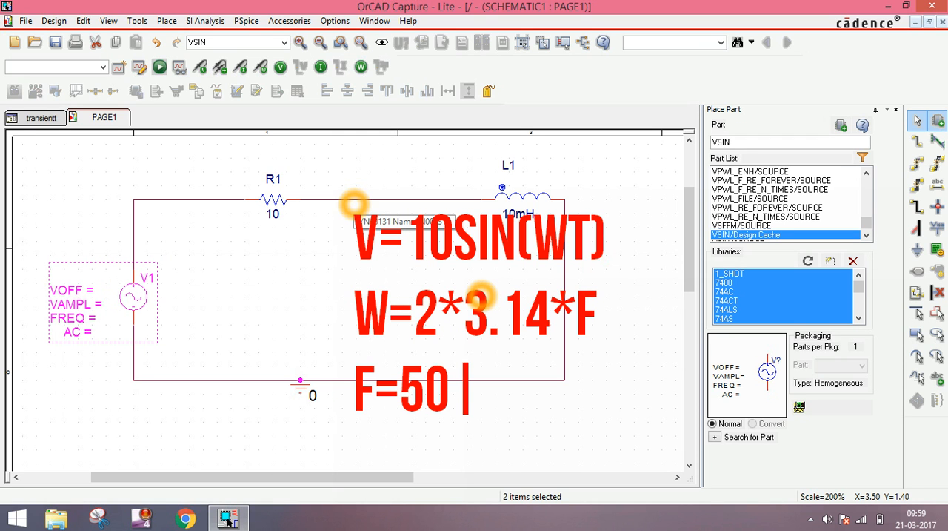
{"action": "key", "text": "Return"}
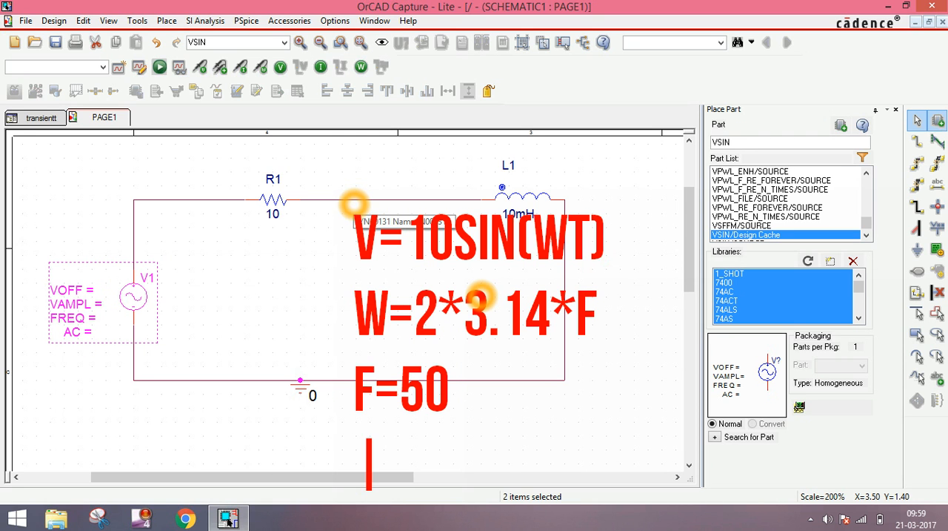
{"action": "type", "text": "A"}
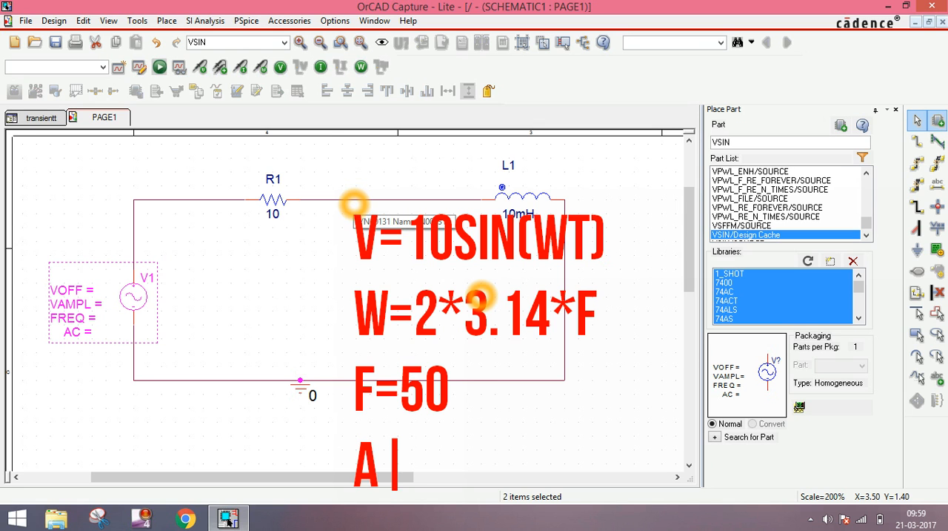
{"action": "type", "text": "C"}
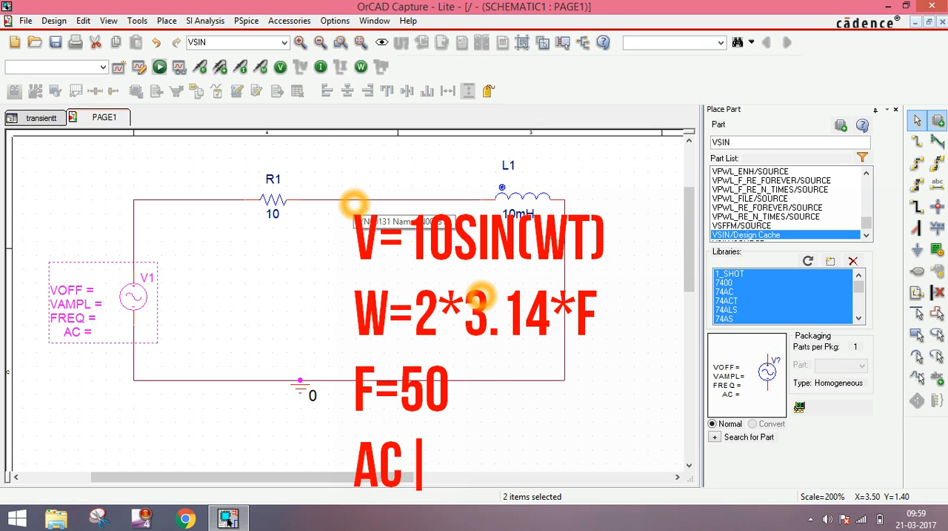
{"action": "type", "text": "="}
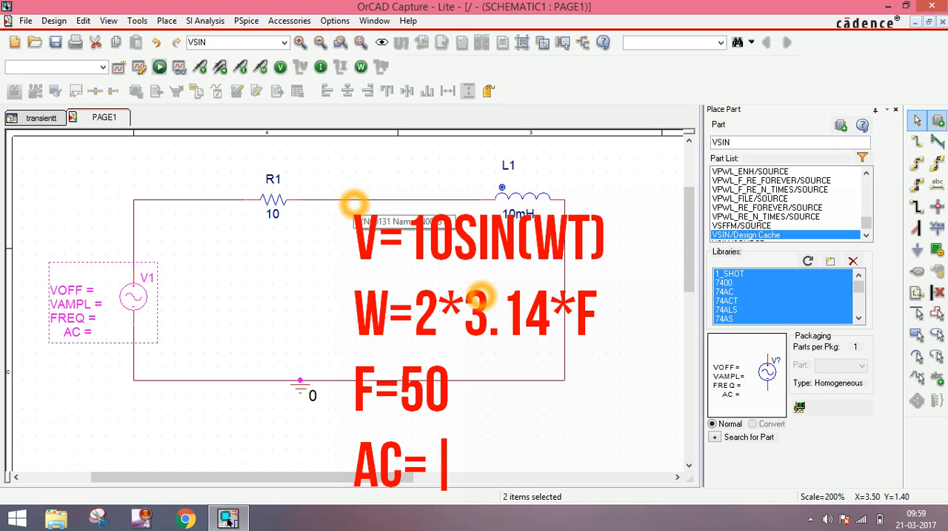
{"action": "type", "text": "PEAK"}
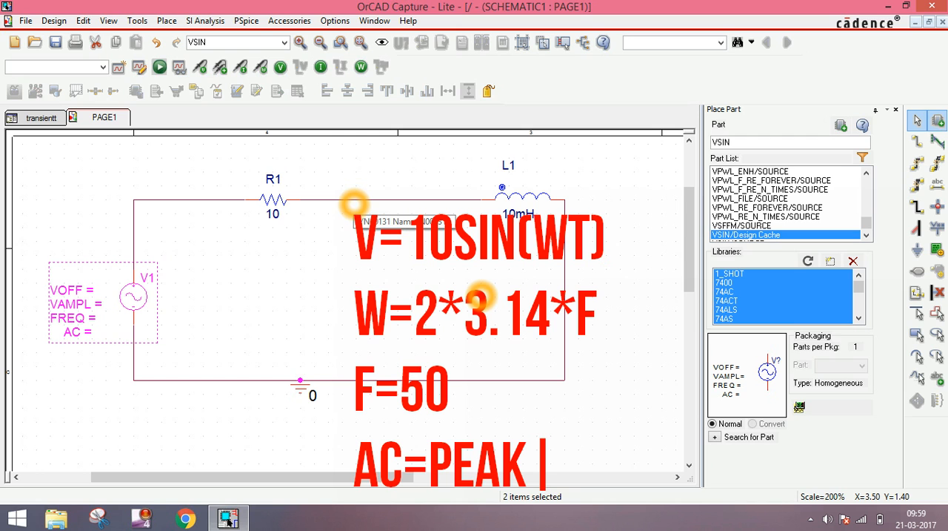
{"action": "type", "text": "VALUE"}
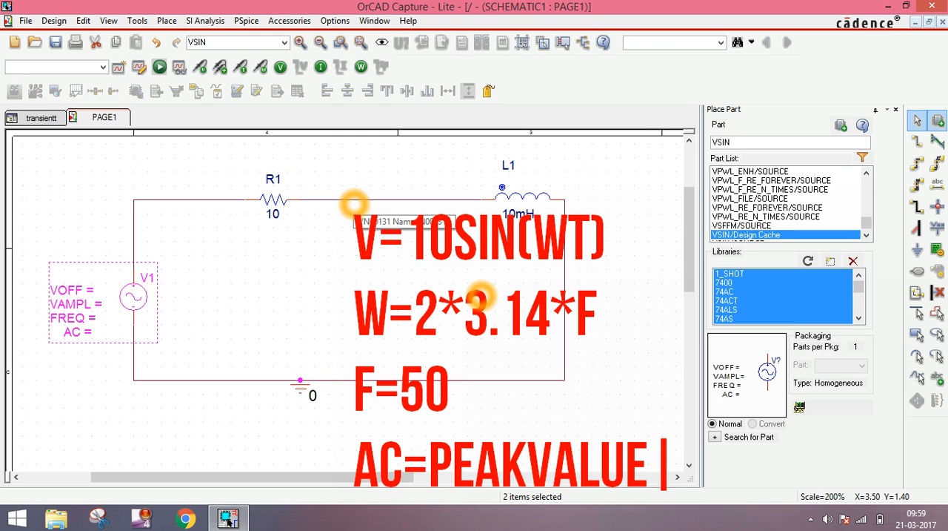
{"action": "type", "text": "/"}
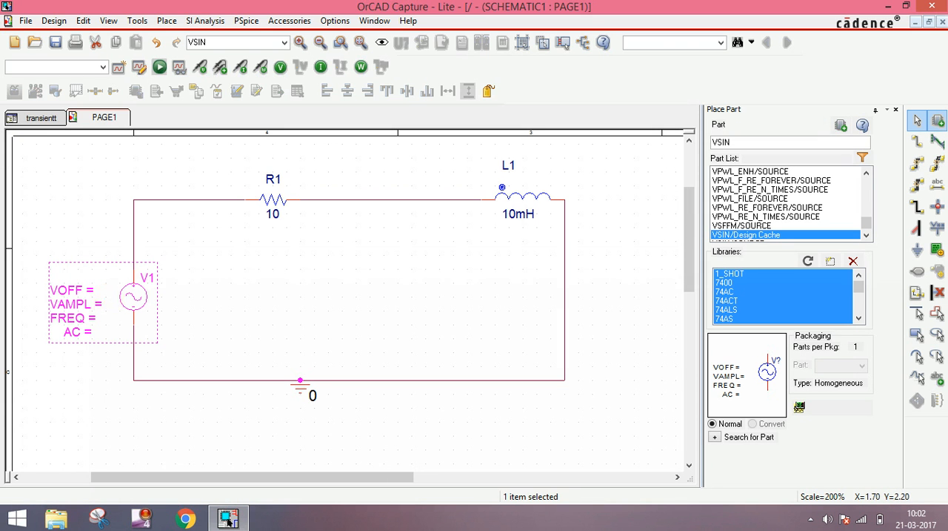
Set the VAMPL value of voltage source V1 to 10
{"action": "left_click", "coordinate": [106, 298]}
{"action": "double_click", "coordinate": [76, 304]}
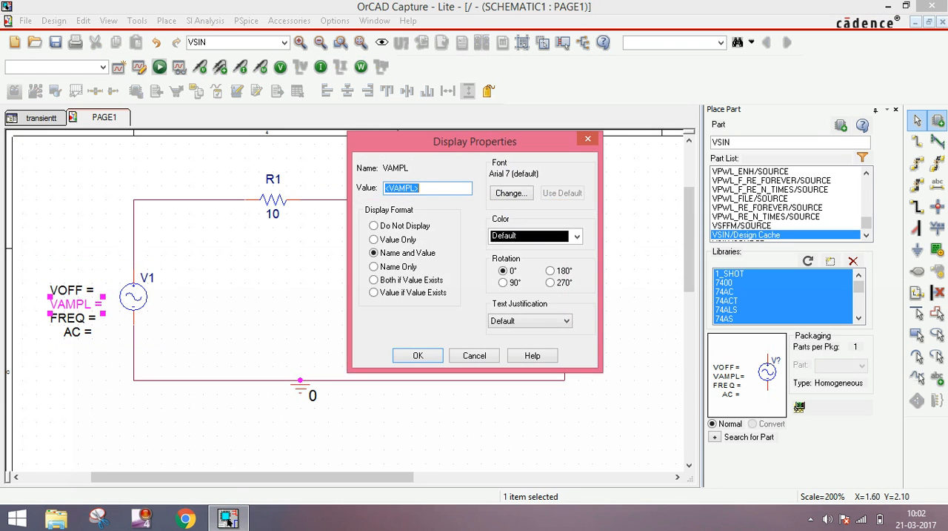
{"action": "left_click", "coordinate": [434, 190]}
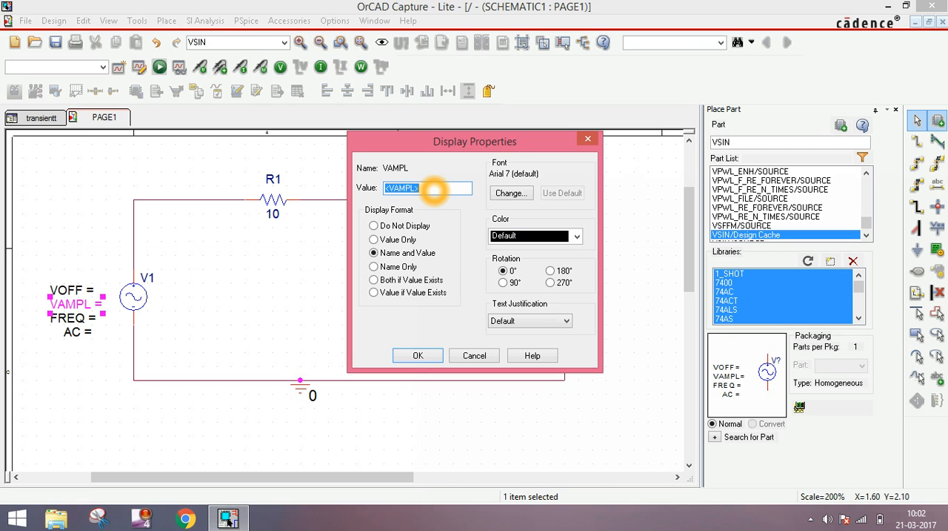
{"action": "key", "text": "BackSpace"}
{"action": "type", "text": "10"}
{"action": "left_click", "coordinate": [411, 354]}
Set the FREQ value of voltage source V1 to 50
{"action": "double_click", "coordinate": [72, 317]}
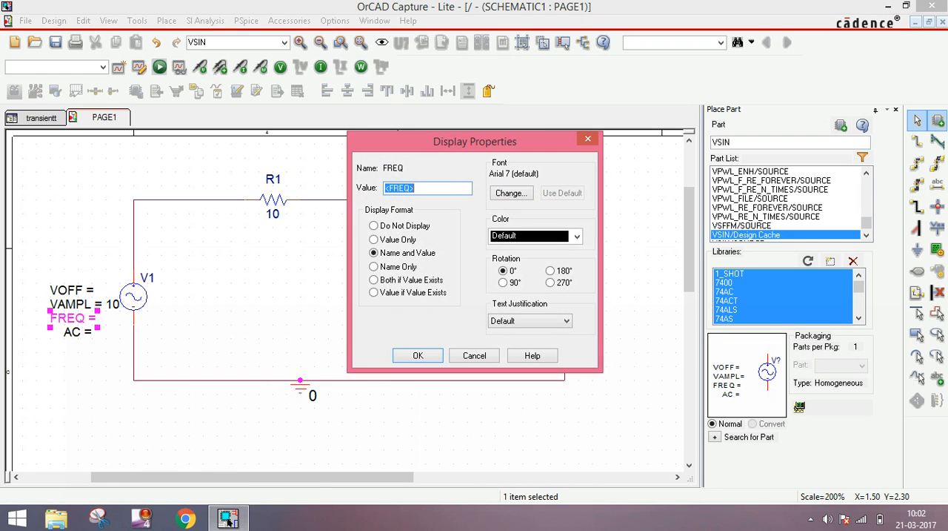
{"action": "key", "text": "BackSpace"}
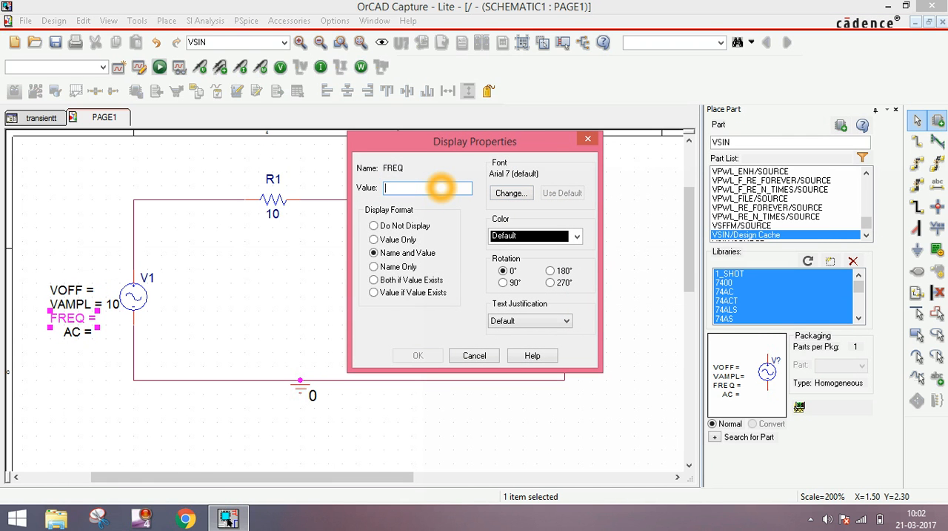
{"action": "type", "text": "50"}
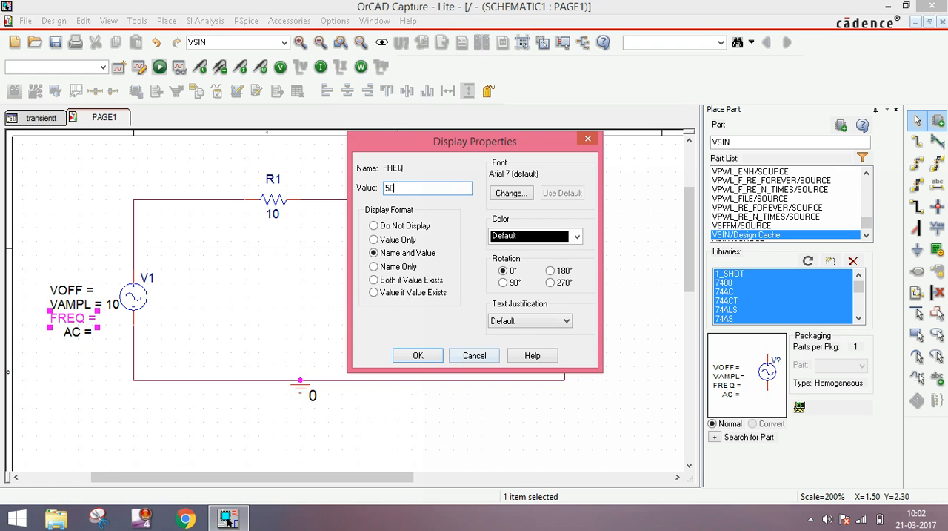
{"action": "left_click", "coordinate": [426, 355]}
{"action": "left_click", "coordinate": [78, 317]}
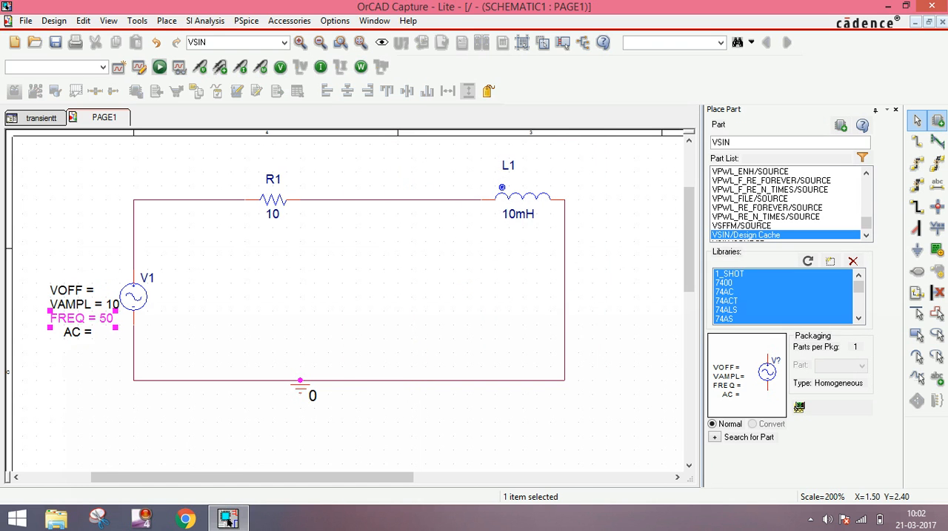
Set the AC value of voltage source V1 to 7.071
{"action": "left_click", "coordinate": [78, 333]}
{"action": "double_click", "coordinate": [78, 333]}
{"action": "key", "text": "BackSpace"}
{"action": "type", "text": "7"}
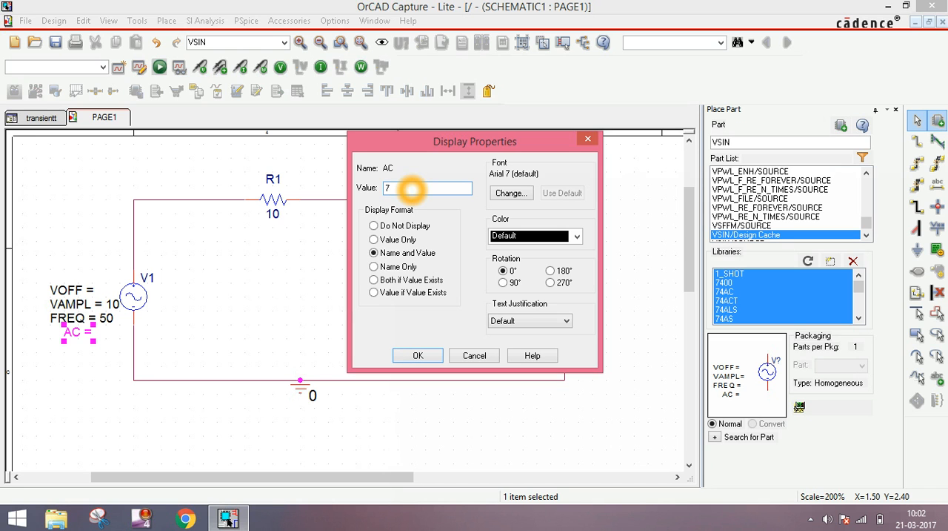
{"action": "type", "text": ".071"}
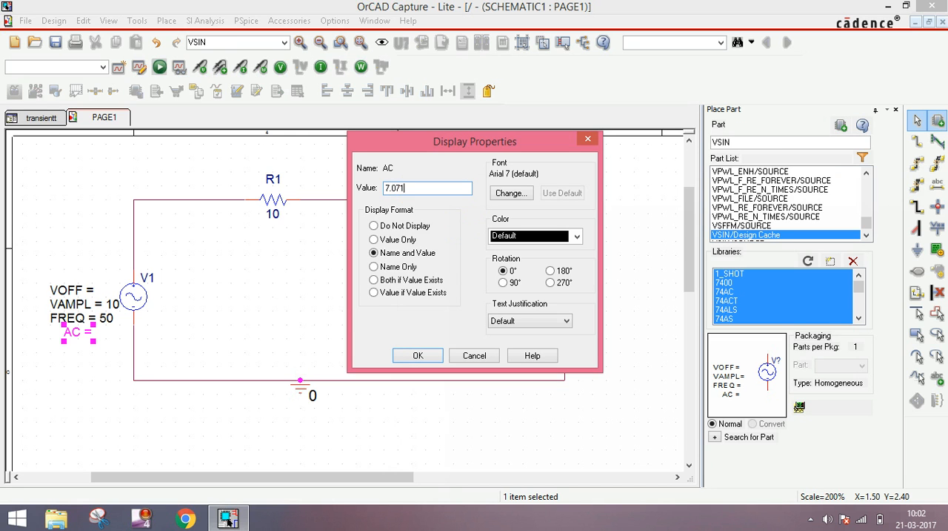
{"action": "left_click", "coordinate": [417, 355]}
Set the VOFF value of voltage source V1 to 0
{"action": "double_click", "coordinate": [78, 287]}
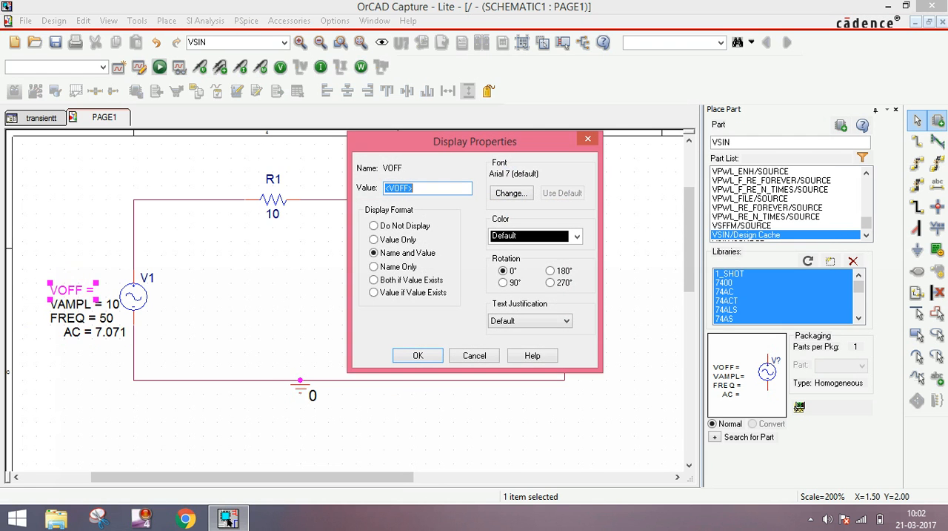
{"action": "key", "text": "BackSpace"}
{"action": "type", "text": "0"}
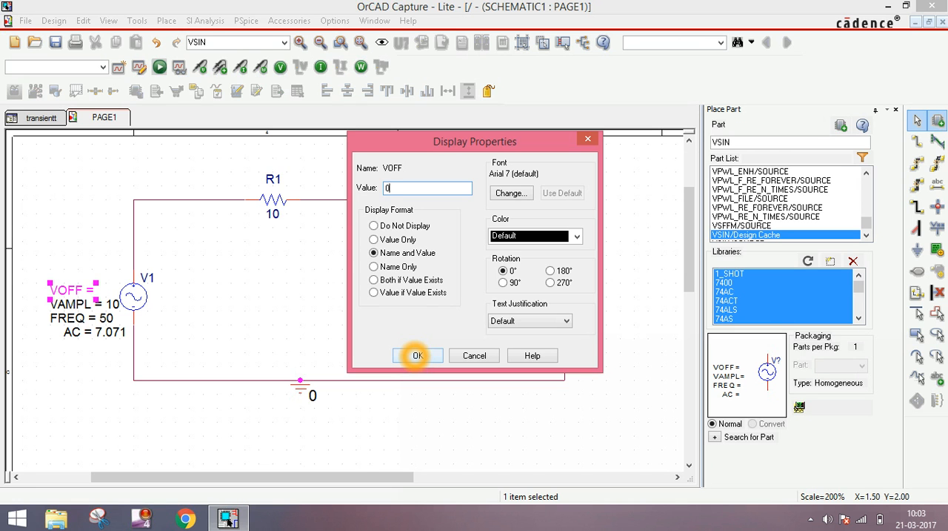
{"action": "left_click", "coordinate": [417, 355]}
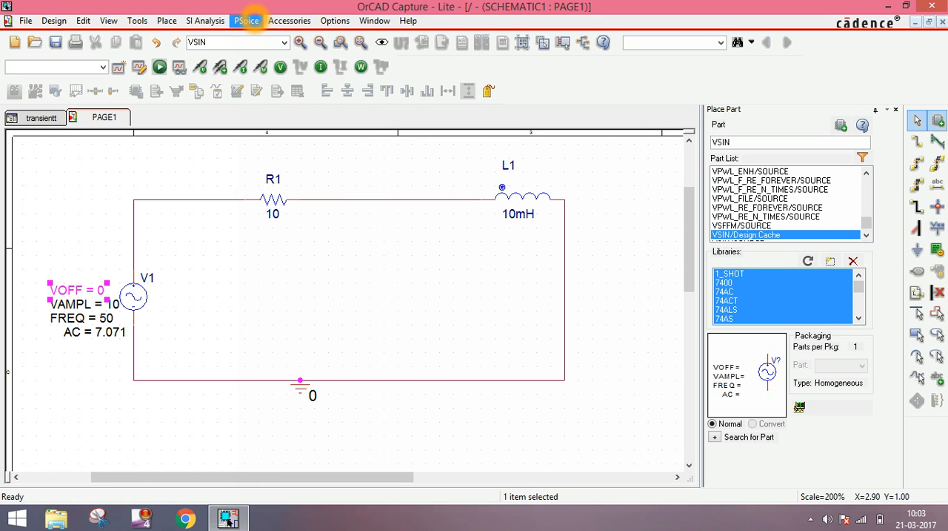
Create a new PSpice simulation profile named bmnxxnxxnx with no inheritance and bring up its simulation settings
{"action": "left_click", "coordinate": [246, 21]}
{"action": "left_click", "coordinate": [266, 37]}
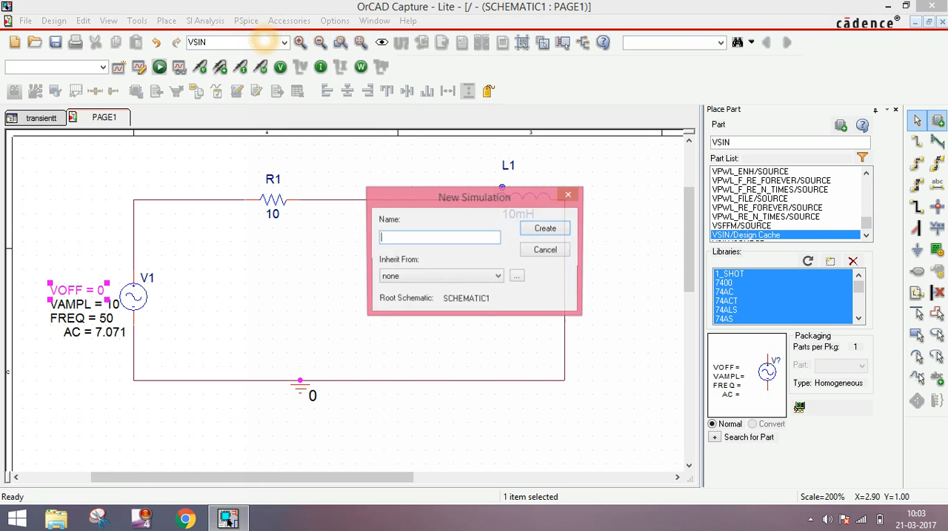
{"action": "type", "text": "bmnxnxnxnx"}
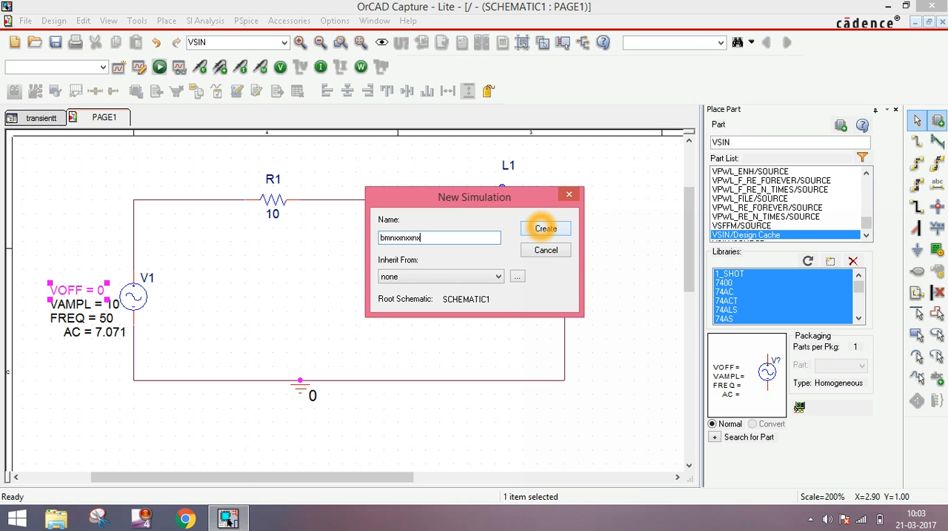
{"action": "left_click", "coordinate": [546, 228]}
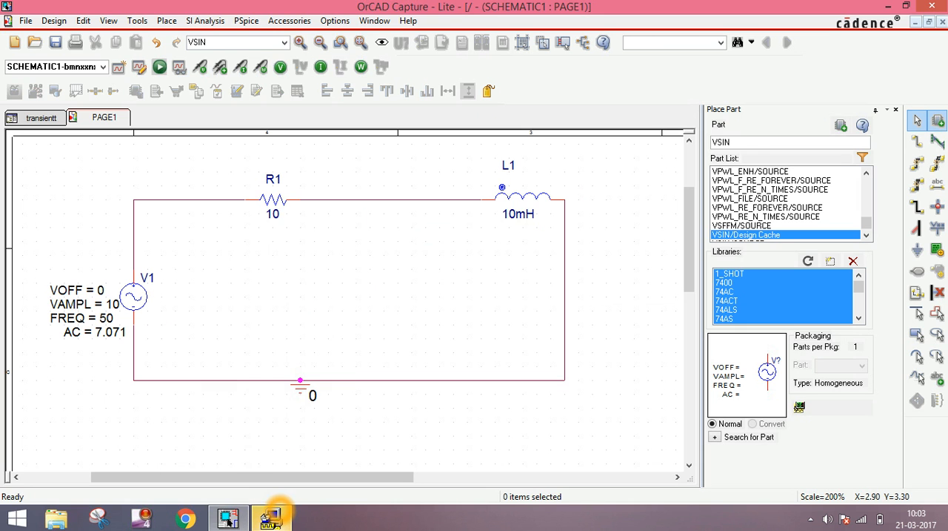
{"action": "mouse_move", "coordinate": [271, 517]}
{"action": "left_click", "coordinate": [272, 441]}
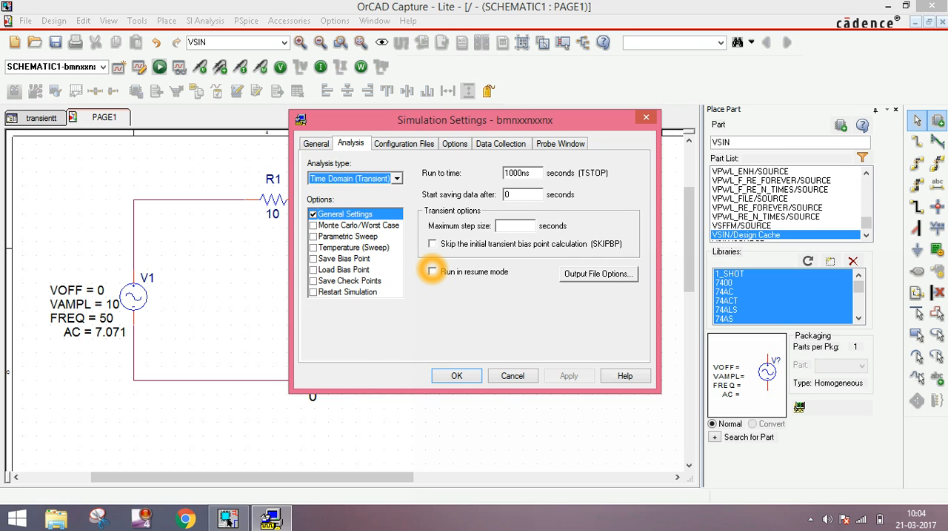
Set the transient analysis run time to 0.02 seconds and enable skipping the initial transient bias point calculation (SKIPBP)
{"action": "left_click", "coordinate": [532, 175]}
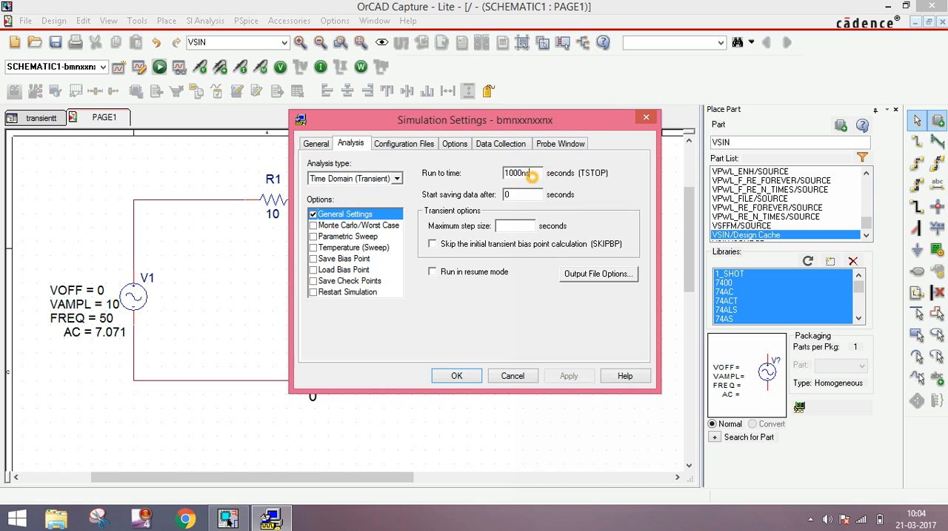
{"action": "key", "text": "BackSpace"}
{"action": "key", "text": "BackSpace"}
{"action": "key", "text": "BackSpace"}
{"action": "key", "text": "BackSpace"}
{"action": "key", "text": "BackSpace"}
{"action": "key", "text": "BackSpace"}
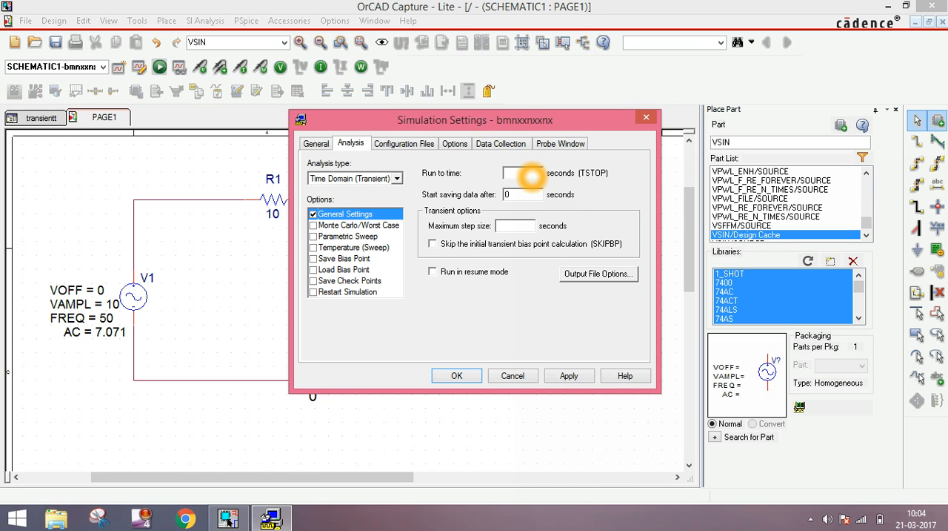
{"action": "type", "text": "0.02"}
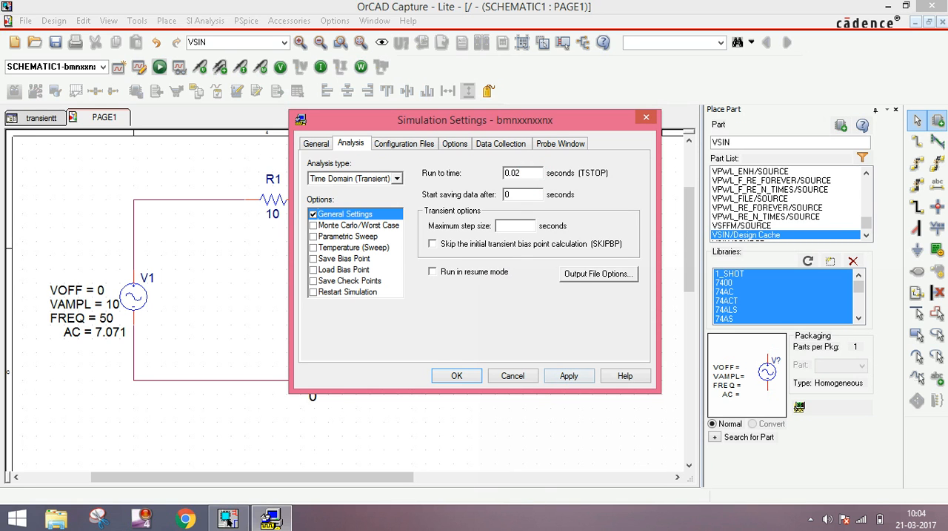
{"action": "left_click", "coordinate": [432, 244]}
{"action": "left_click", "coordinate": [569, 376]}
{"action": "left_click", "coordinate": [457, 375]}
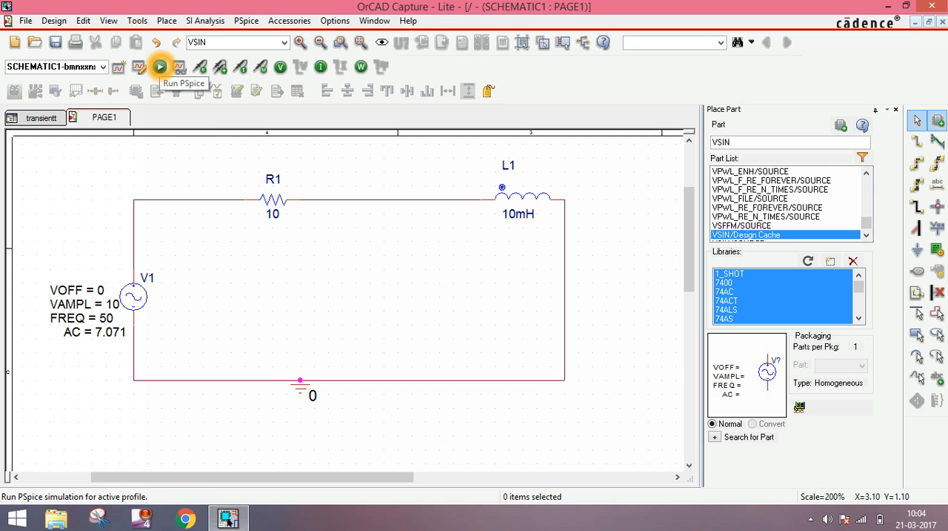
Run the PSpice simulation, check the plot window it opens, and return to the schematic
{"action": "left_click", "coordinate": [159, 67]}
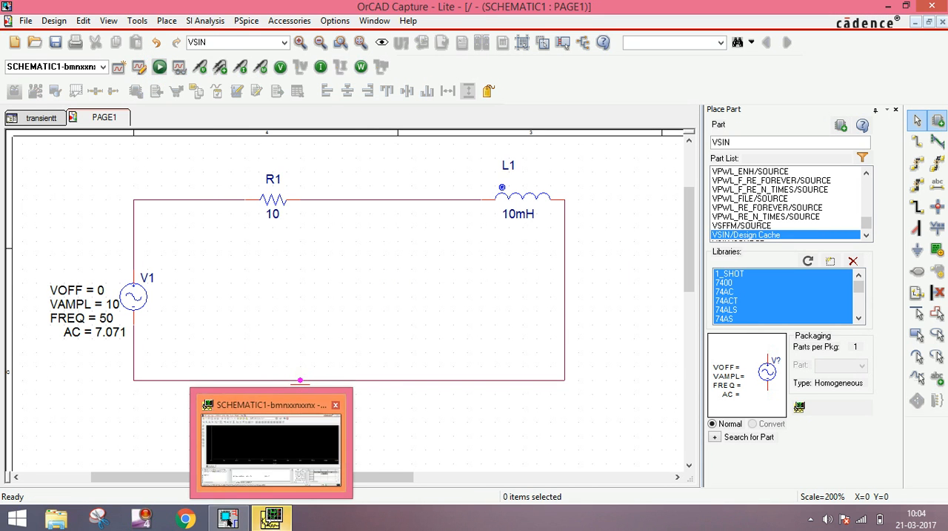
{"action": "left_click", "coordinate": [265, 519]}
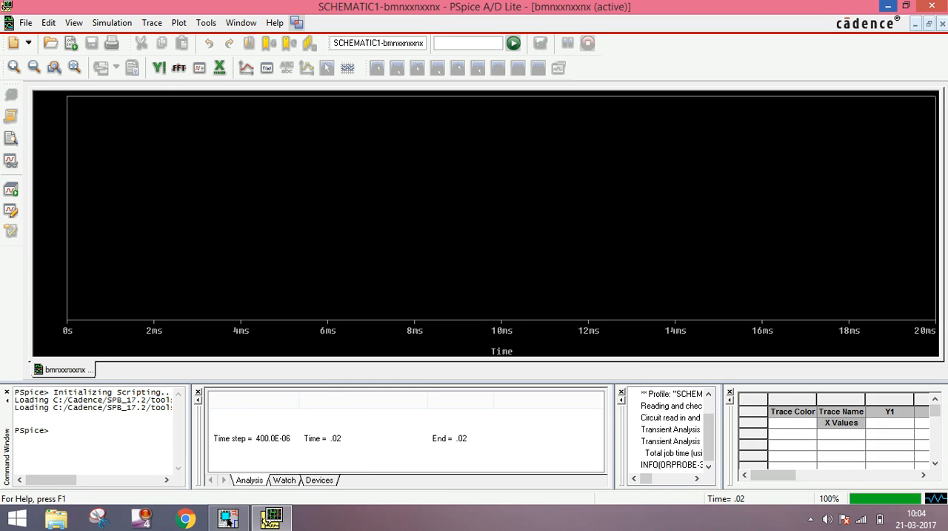
{"action": "left_click", "coordinate": [887, 6]}
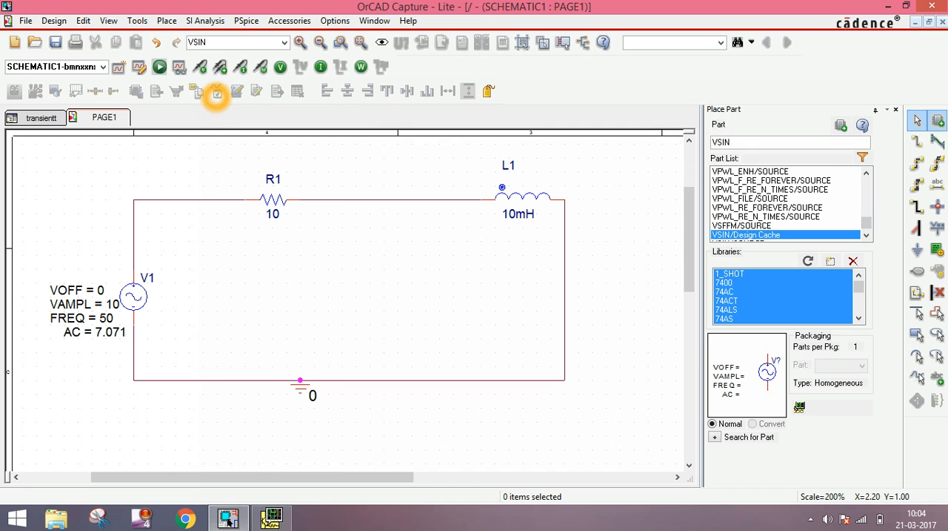
Place a current marker on the pin of resistor R1 that faces the voltage source
{"action": "left_click", "coordinate": [242, 68]}
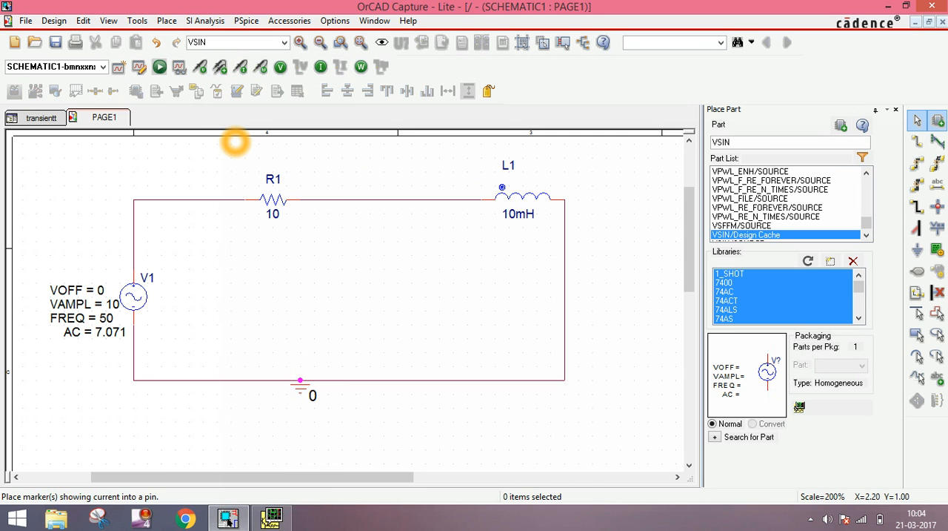
{"action": "left_click", "coordinate": [242, 67]}
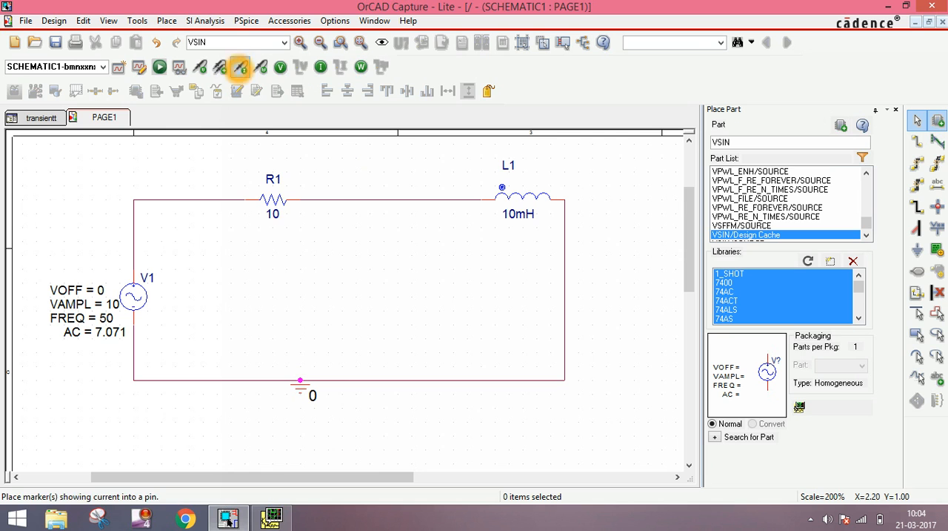
{"action": "left_click", "coordinate": [247, 202]}
{"action": "left_click", "coordinate": [670, 191]}
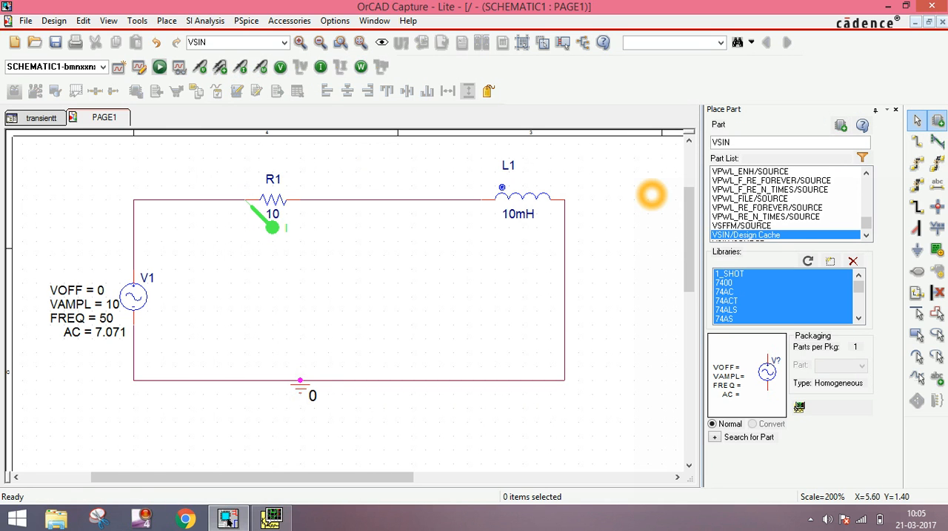
Switch to PSpice A/D and examine the I(R1) current waveform over the full simulated time
{"action": "mouse_move", "coordinate": [271, 517]}
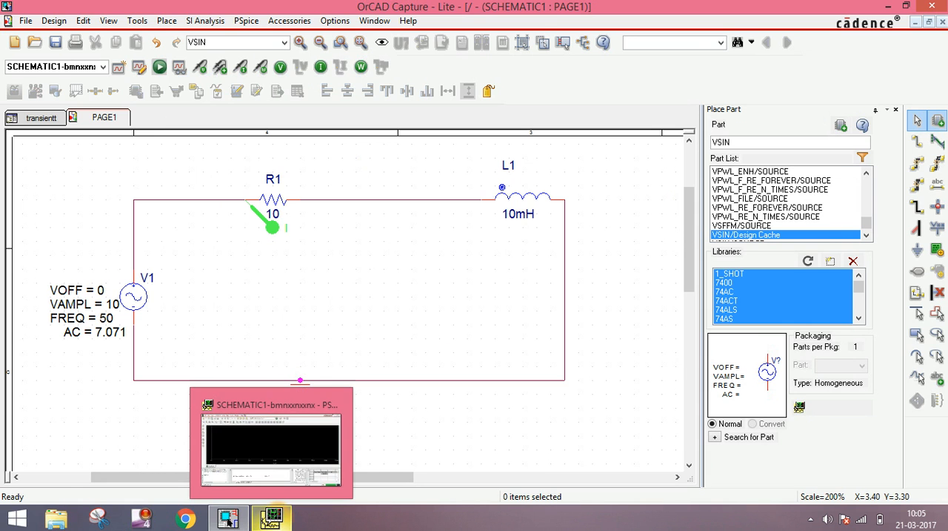
{"action": "left_click", "coordinate": [275, 461]}
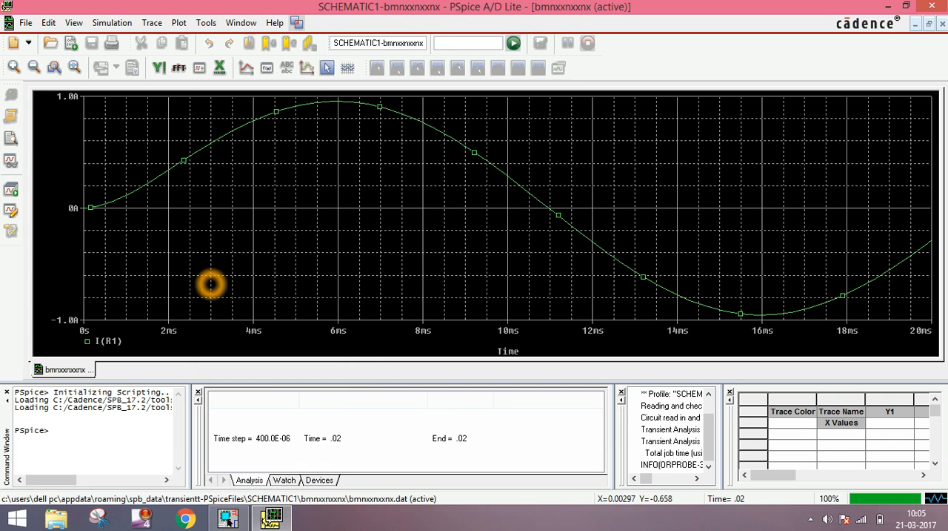
{"action": "left_click", "coordinate": [723, 270]}
{"action": "left_click", "coordinate": [122, 223]}
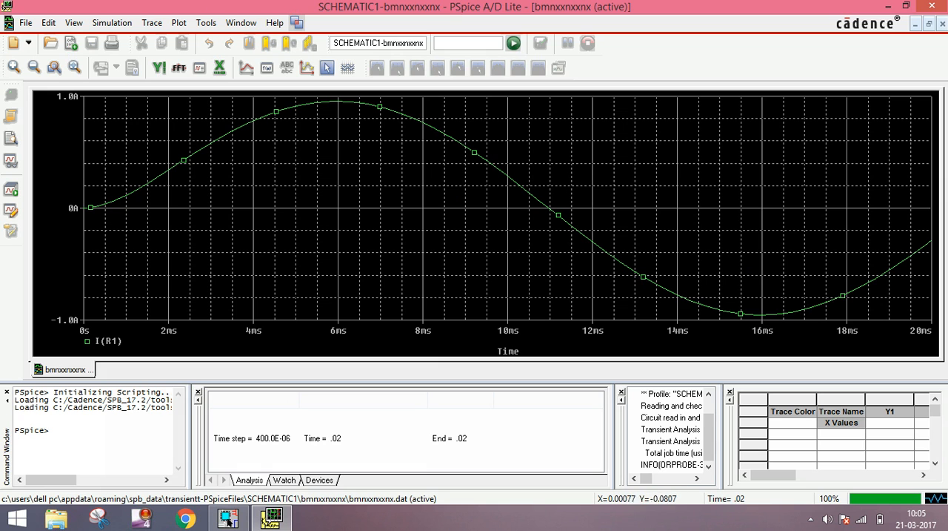
{"action": "left_click", "coordinate": [783, 277]}
{"action": "left_click", "coordinate": [916, 240]}
{"action": "left_click", "coordinate": [244, 200]}
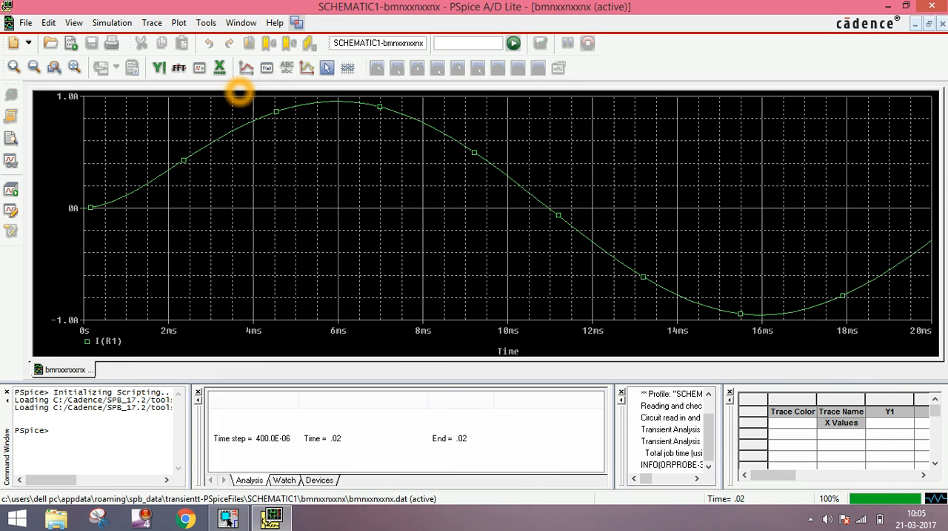
{"action": "left_click", "coordinate": [176, 208]}
{"action": "left_click", "coordinate": [457, 33]}
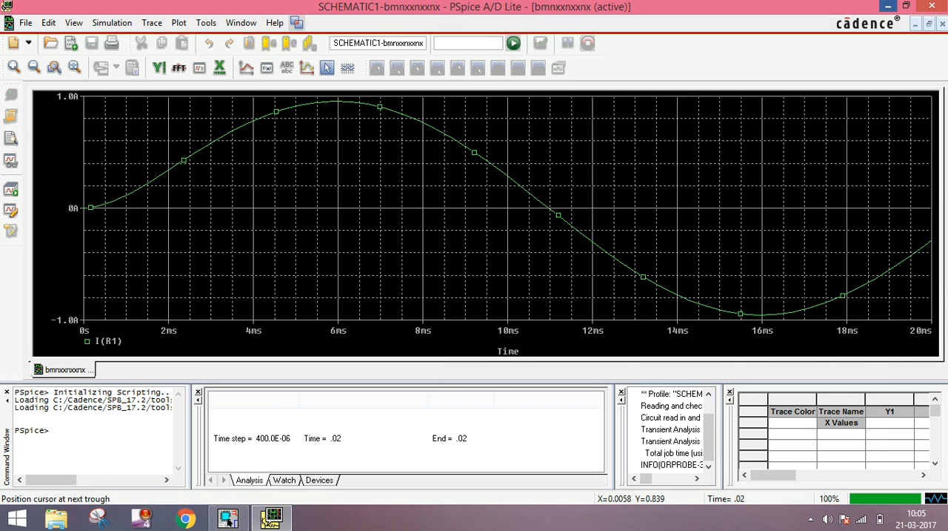
Return to the schematic and edit the simulation profile, setting the transient run time to 0.04 seconds
{"action": "left_click", "coordinate": [269, 518]}
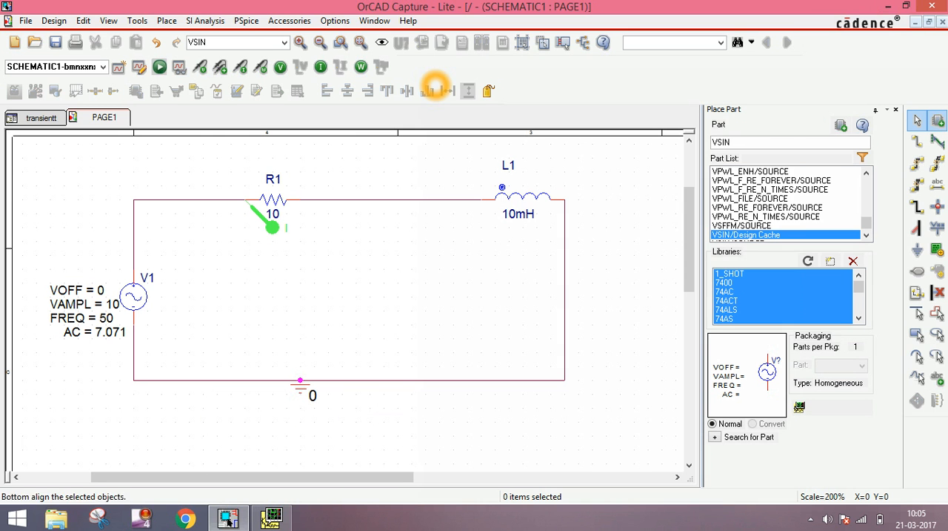
{"action": "left_click", "coordinate": [247, 21]}
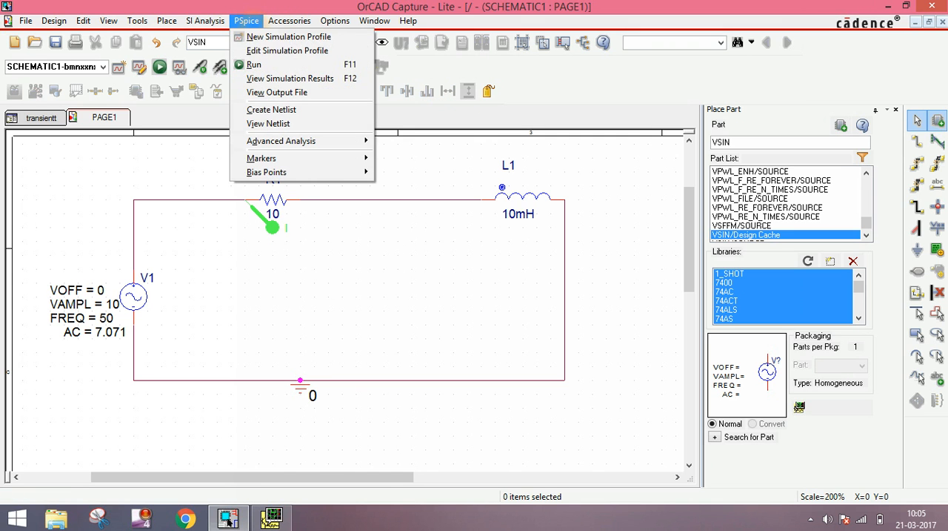
{"action": "left_click", "coordinate": [266, 51]}
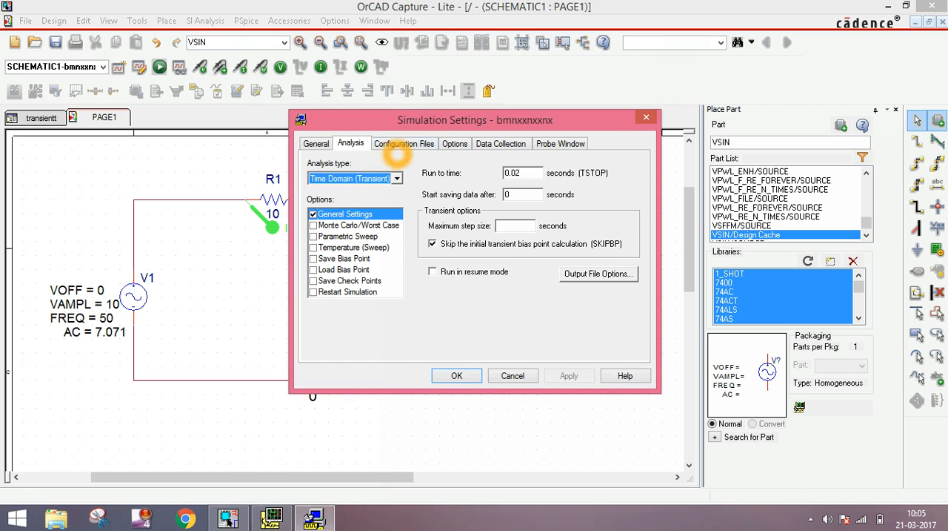
{"action": "left_click", "coordinate": [532, 173]}
{"action": "key", "text": "BackSpace"}
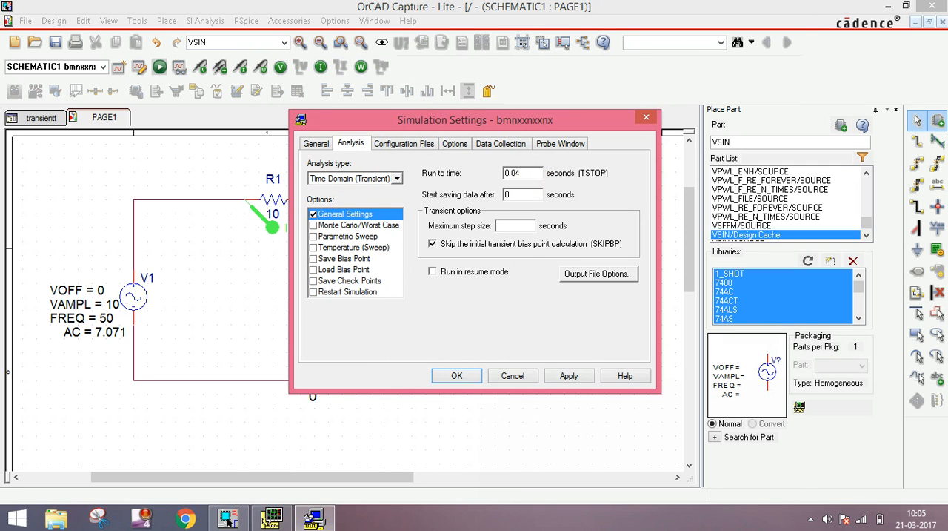
{"action": "left_click", "coordinate": [569, 376]}
{"action": "left_click", "coordinate": [448, 373]}
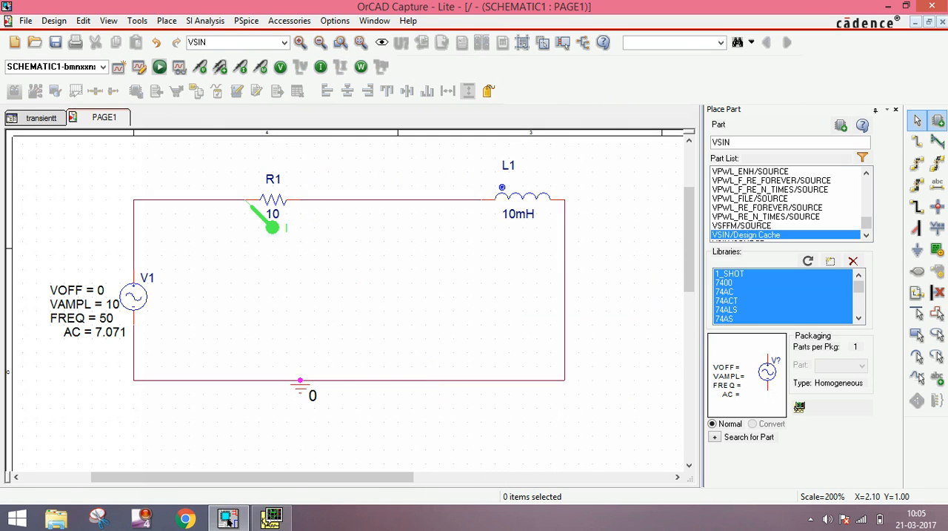
Rerun the PSpice simulation with the edited profile and view the resulting I(R1) waveform
{"action": "left_click", "coordinate": [160, 69]}
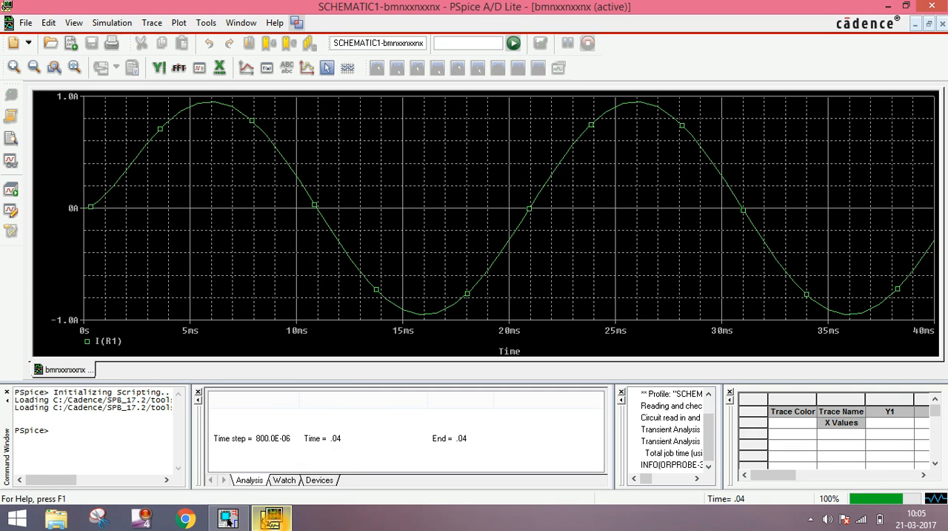
{"action": "left_click", "coordinate": [304, 256]}
{"action": "left_click", "coordinate": [518, 186]}
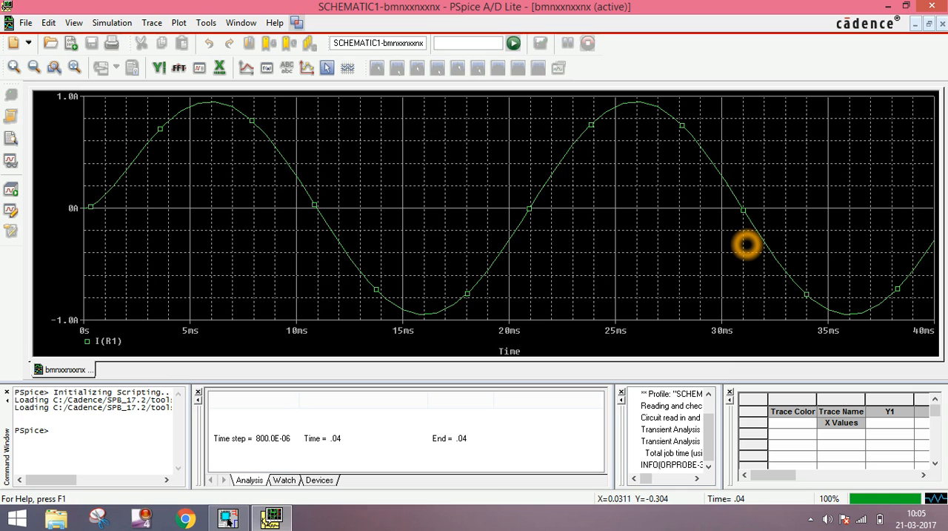
Add a V(V1:+) trace to the plot alongside the I(R1) current waveform
{"action": "left_click", "coordinate": [454, 243]}
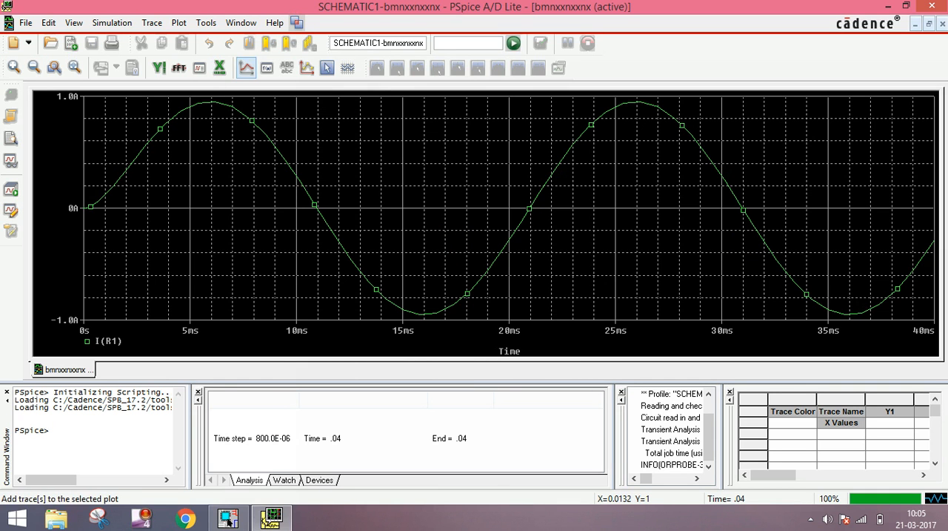
{"action": "left_click", "coordinate": [247, 67]}
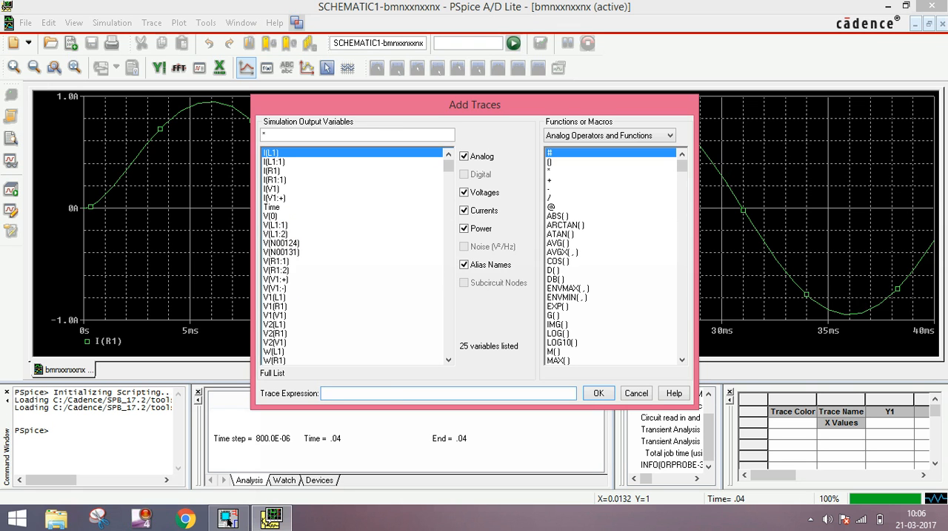
{"action": "left_click", "coordinate": [276, 278]}
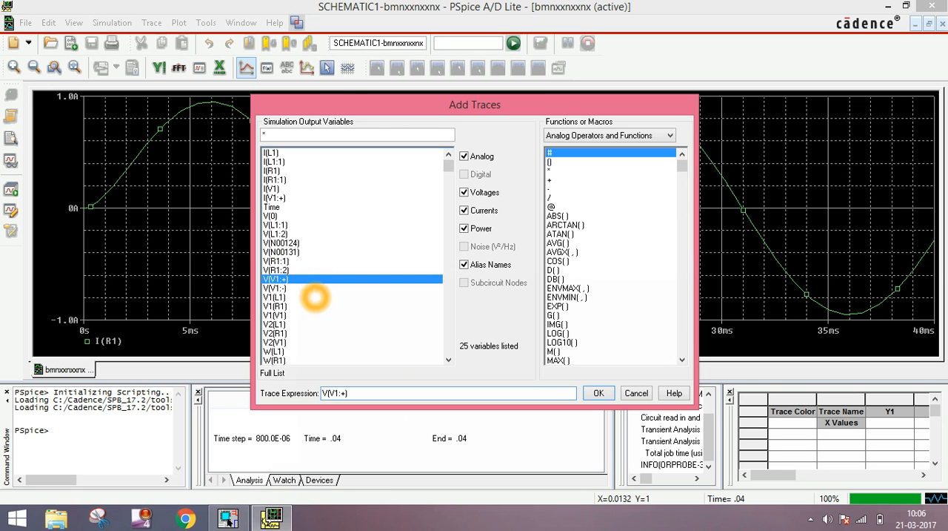
{"action": "left_click", "coordinate": [601, 393]}
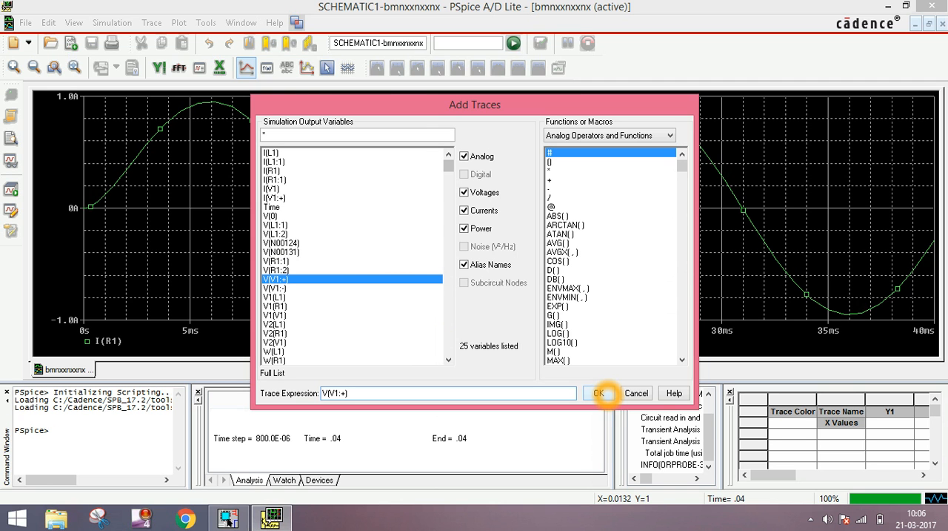
{"action": "left_click", "coordinate": [600, 392]}
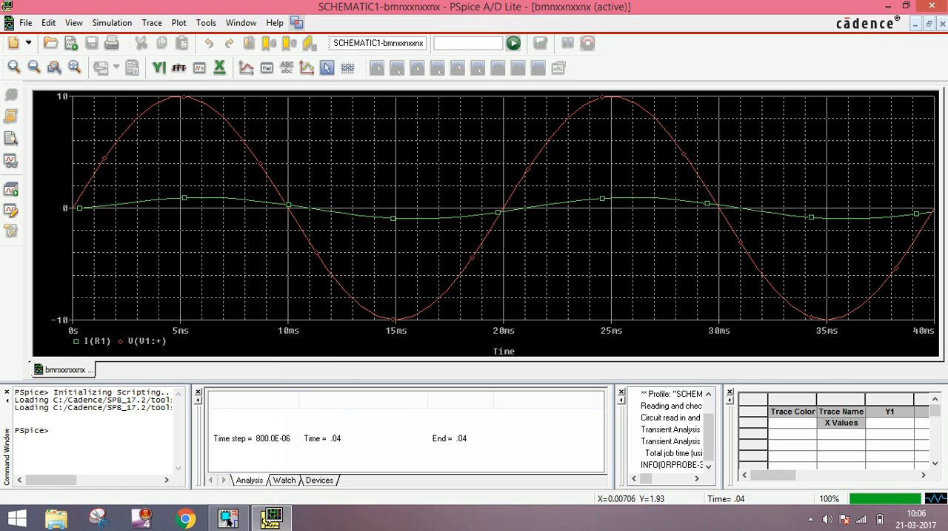
Examine where the V(V1:+) and I(R1) waveforms start and where they cross zero near 10 ms
{"action": "left_click", "coordinate": [80, 199]}
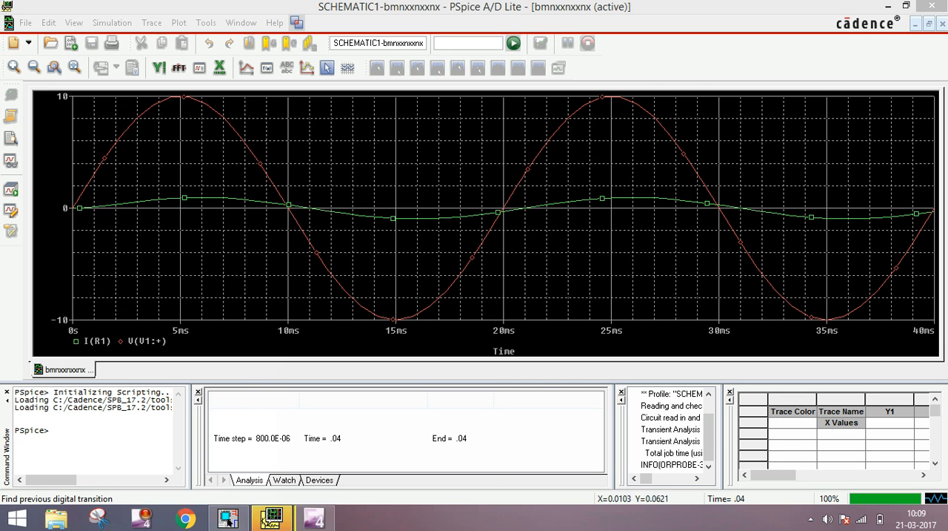
{"action": "left_click", "coordinate": [292, 207]}
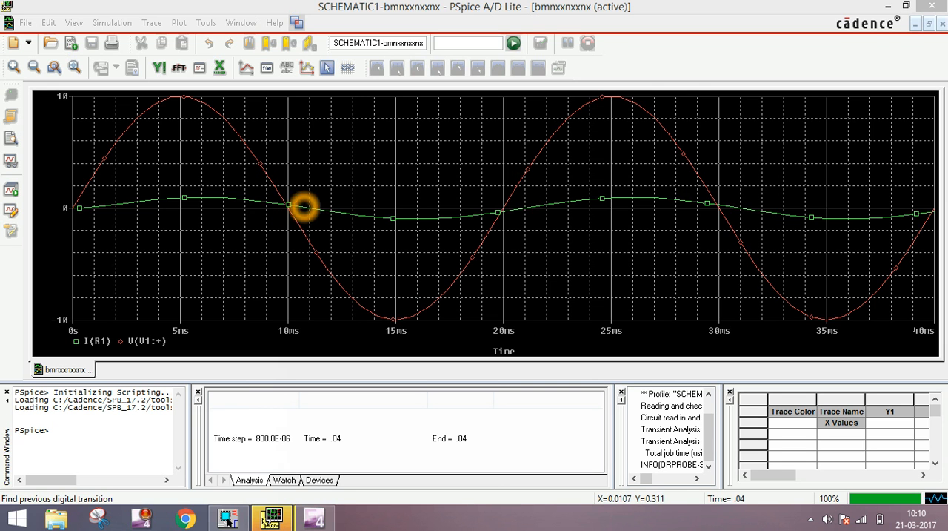
{"action": "left_click", "coordinate": [296, 211]}
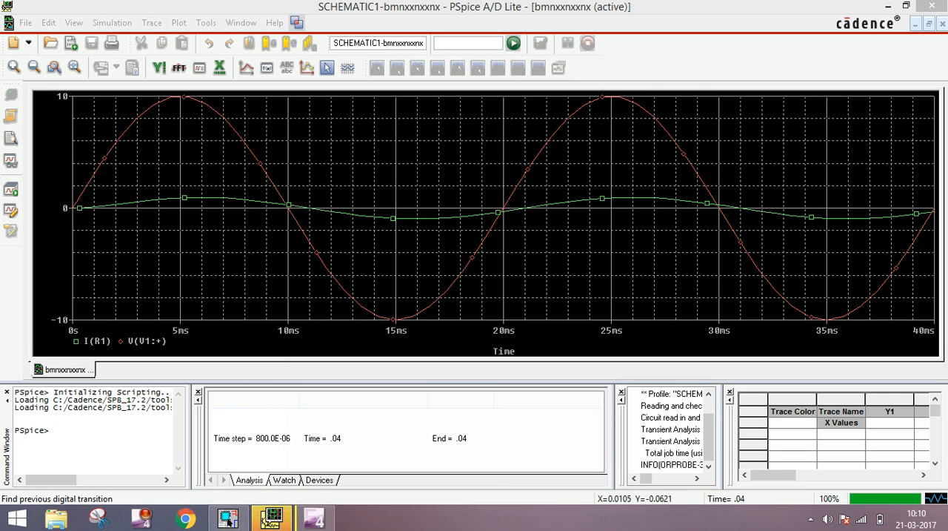
{"action": "left_click", "coordinate": [294, 211]}
{"action": "left_click", "coordinate": [293, 210]}
Write the on-screen annotation WT=2*3.14*50*10MS over the waveforms, then dismiss it
{"action": "key", "text": "t"}
{"action": "type", "text": "W"}
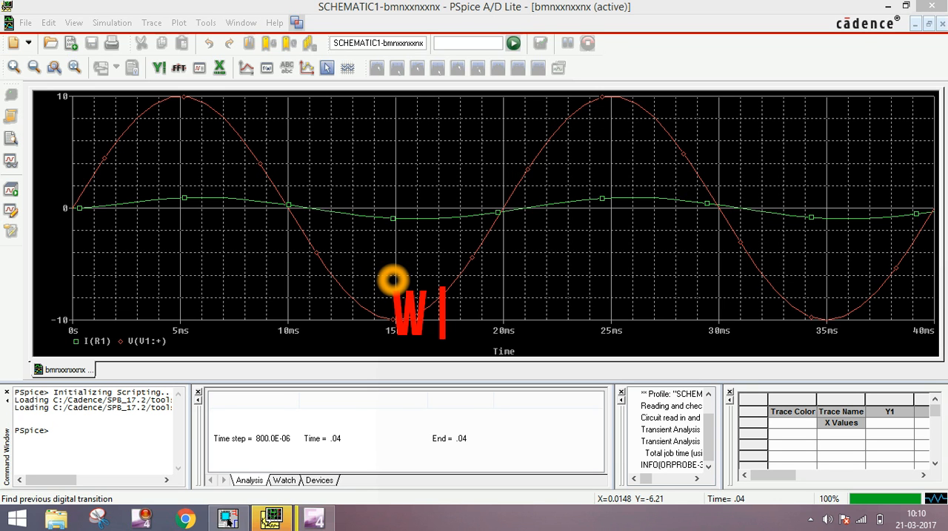
{"action": "type", "text": "T"}
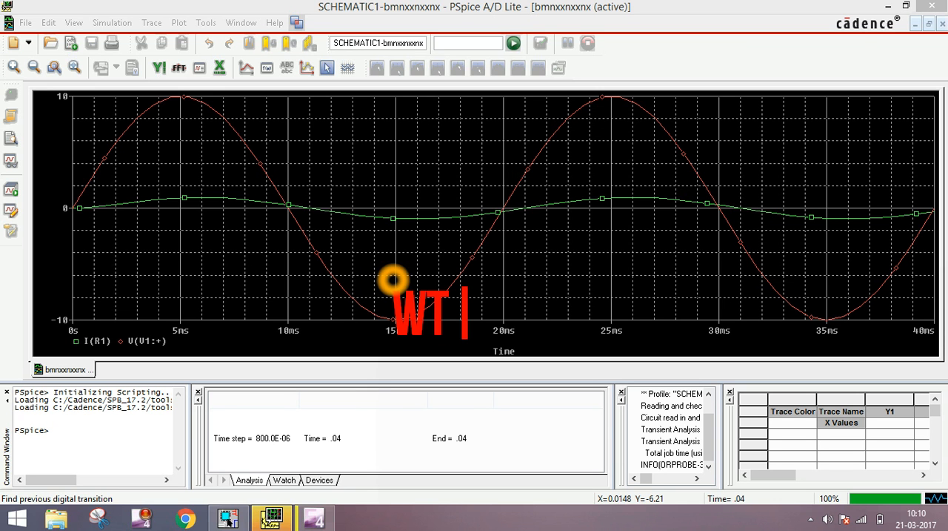
{"action": "type", "text": "="}
{"action": "type", "text": "2"}
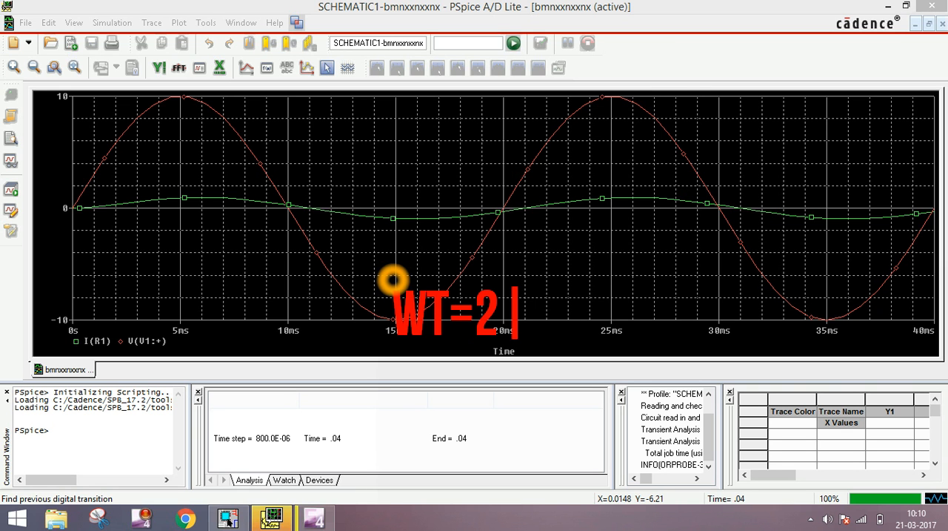
{"action": "type", "text": "*"}
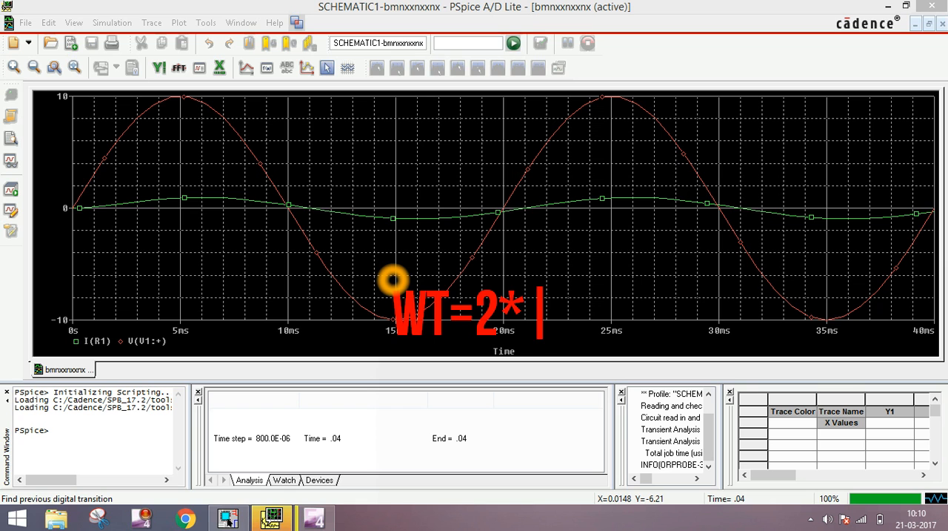
{"action": "type", "text": "3.1"}
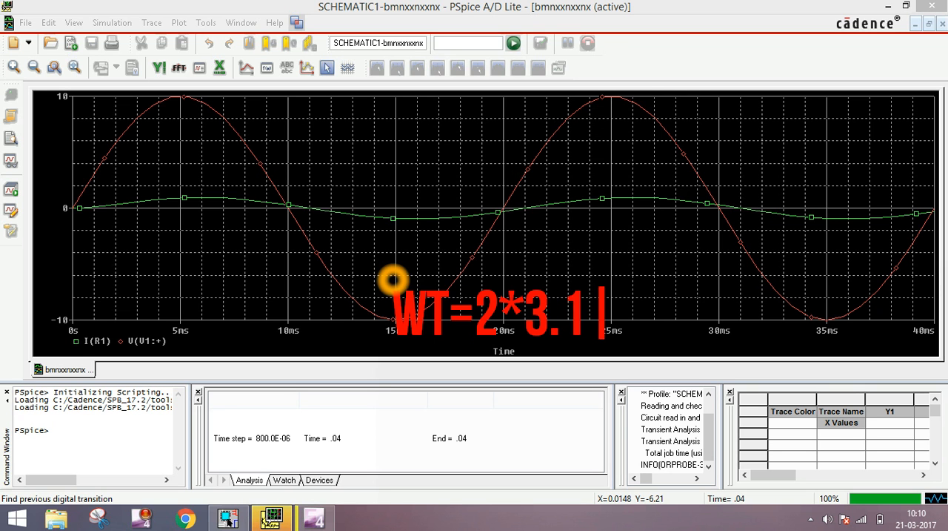
{"action": "type", "text": "4*"}
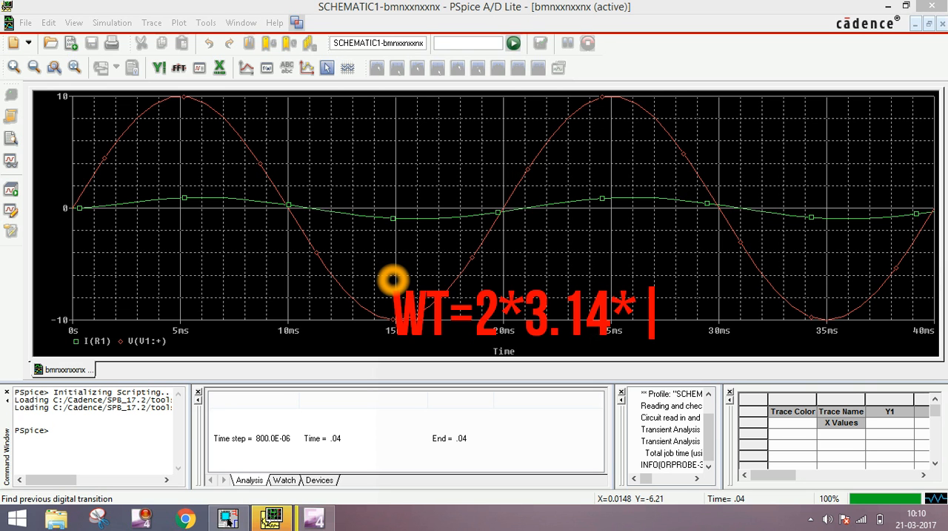
{"action": "type", "text": "50"}
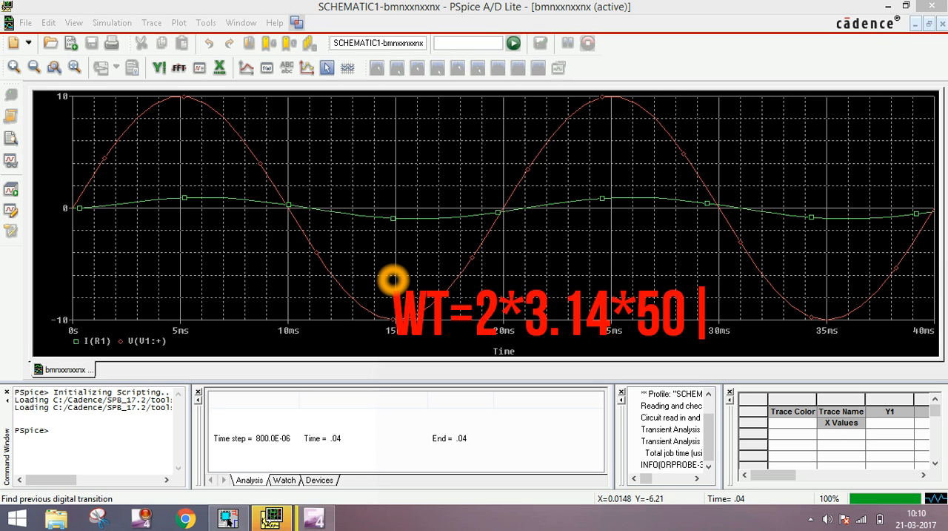
{"action": "type", "text": "*"}
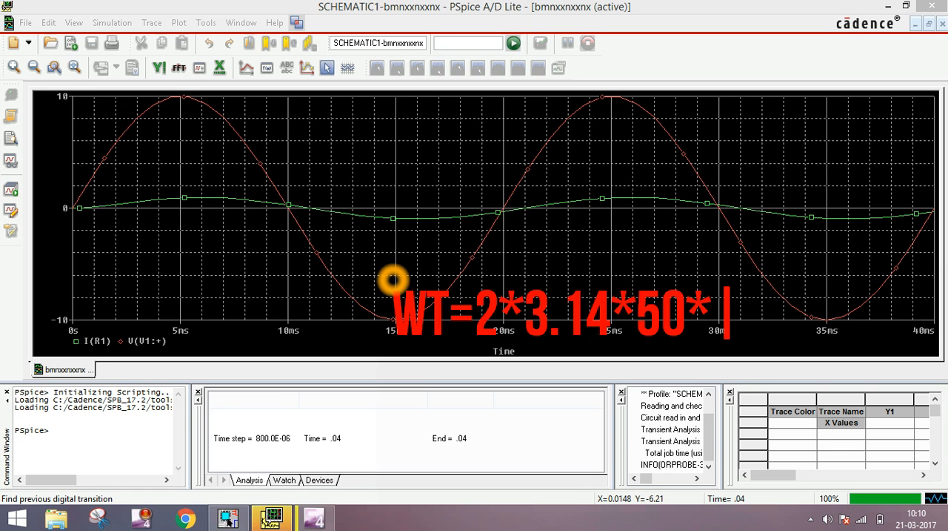
{"action": "type", "text": "1"}
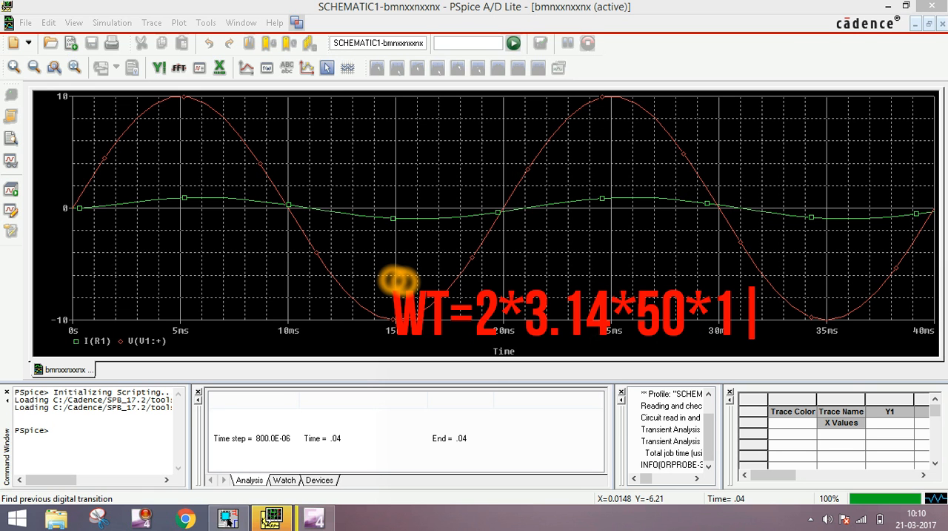
{"action": "key", "text": "BackSpace"}
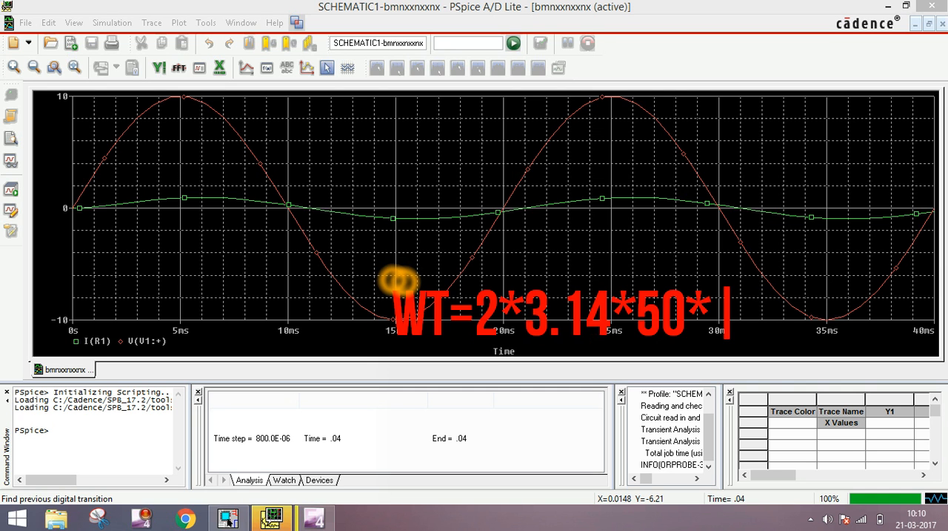
{"action": "type", "text": "10"}
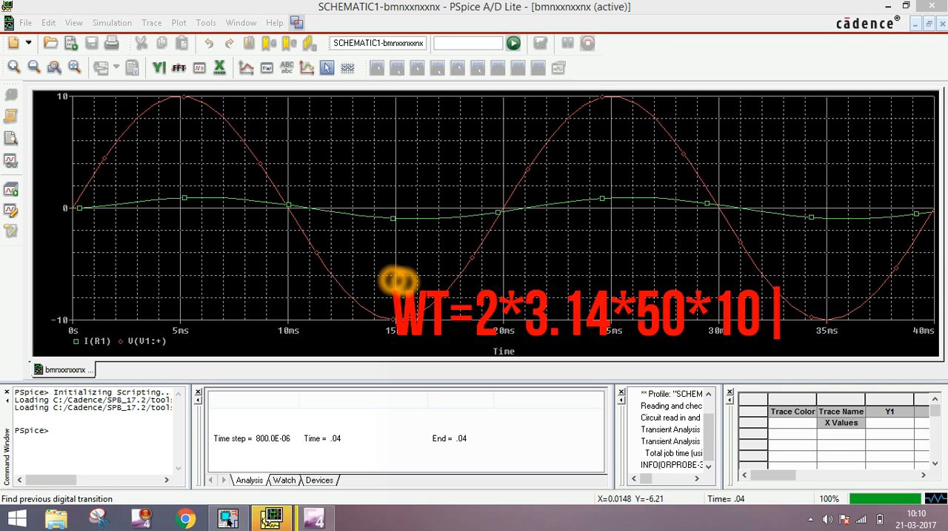
{"action": "type", "text": "*"}
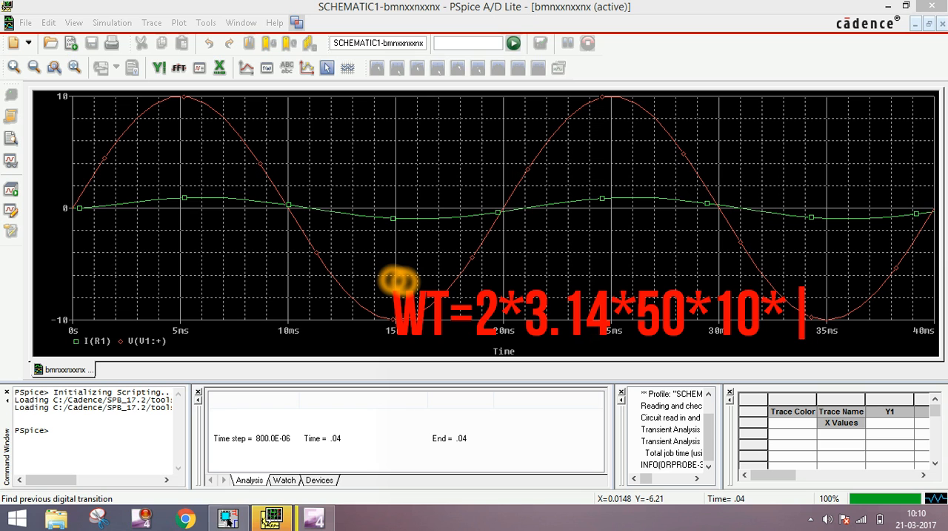
{"action": "type", "text": "1"}
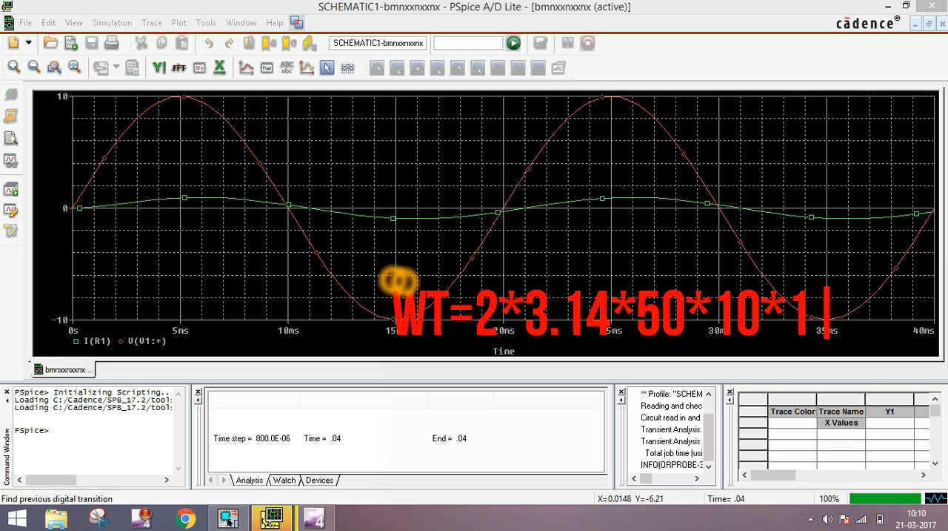
{"action": "type", "text": "0"}
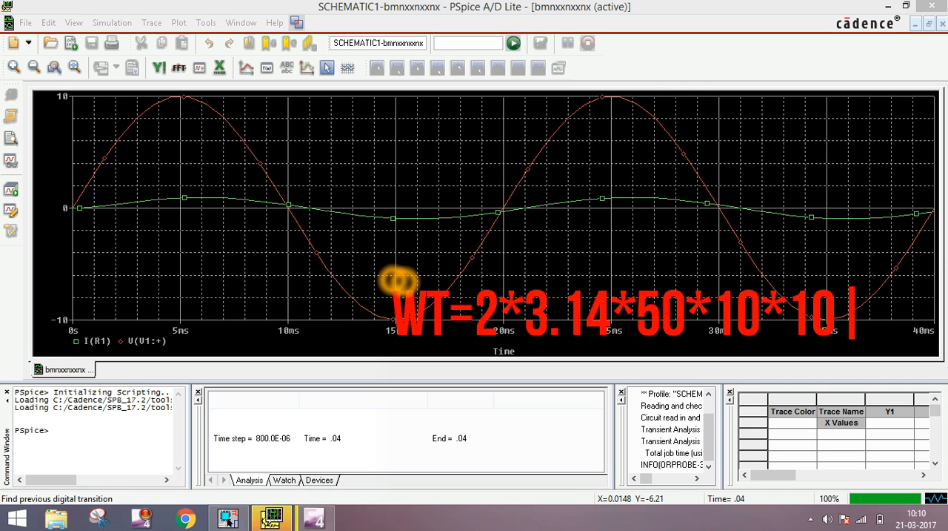
{"action": "key", "text": "BackSpace"}
{"action": "key", "text": "BackSpace"}
{"action": "key", "text": "BackSpace"}
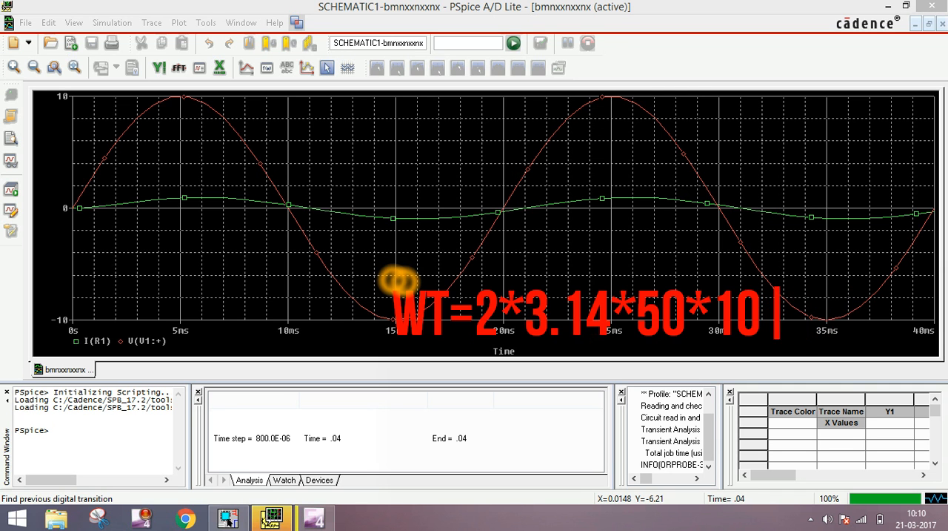
{"action": "type", "text": "MS"}
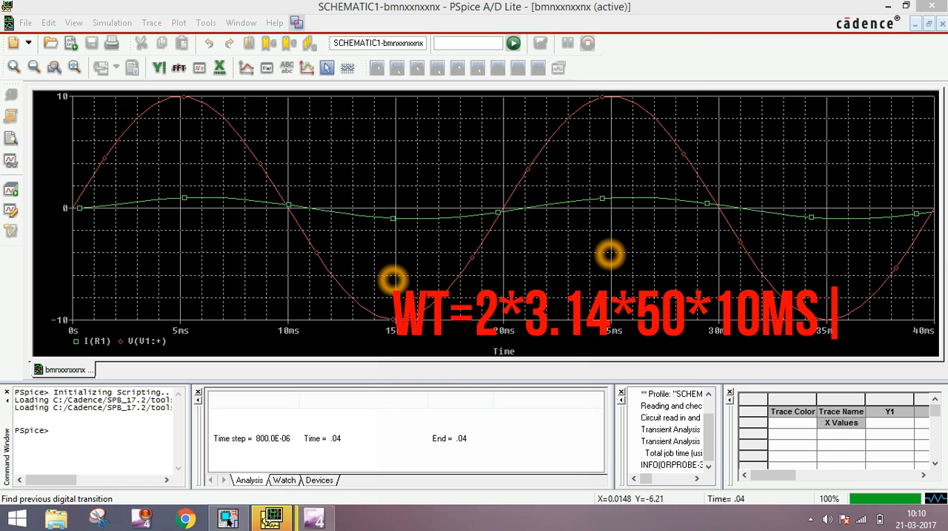
{"action": "key", "text": "Return"}
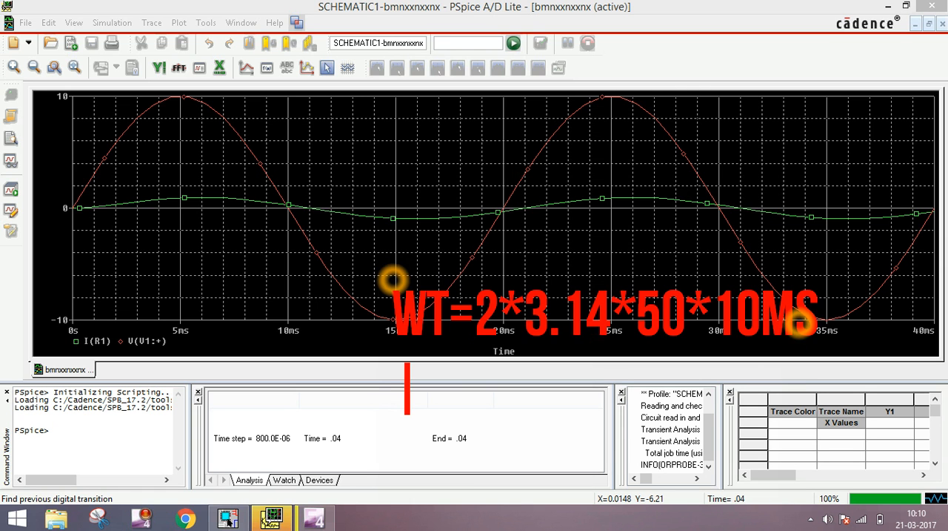
{"action": "left_click", "coordinate": [800, 323]}
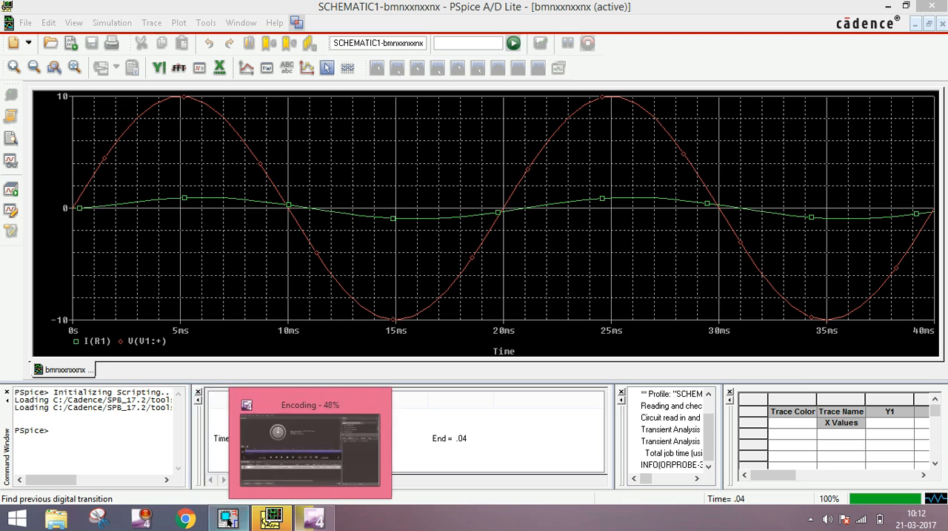
Switch to OrCAD Capture and examine the series RL circuit around source V1, resistor R1 and inductor L1
{"action": "mouse_move", "coordinate": [229, 518]}
{"action": "left_click", "coordinate": [246, 466]}
{"action": "left_click", "coordinate": [311, 224]}
{"action": "left_click", "coordinate": [317, 203]}
{"action": "left_click", "coordinate": [258, 213]}
{"action": "left_click", "coordinate": [600, 228]}
{"action": "left_click", "coordinate": [298, 298]}
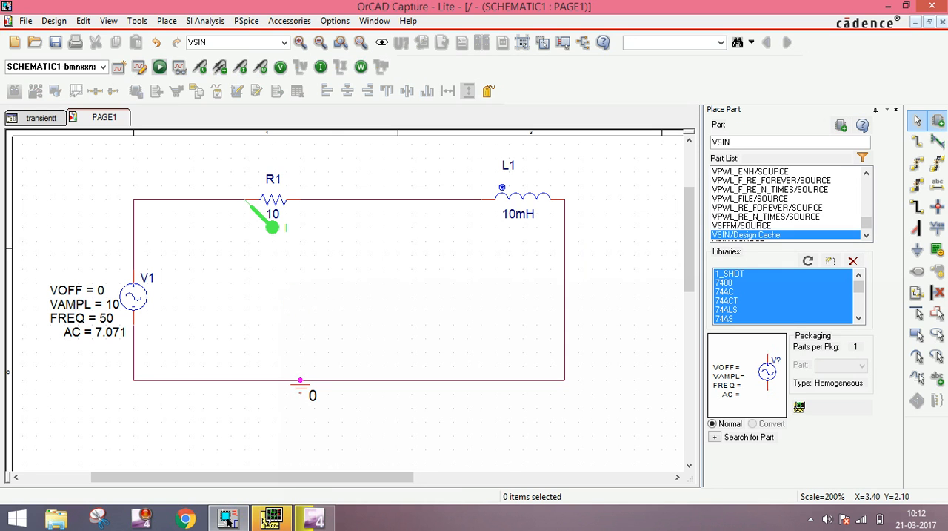
{"action": "left_click", "coordinate": [343, 214]}
Return to PSpice A/D and zoom in on the voltage and current zero crossings just after 10 ms
{"action": "mouse_move", "coordinate": [268, 518]}
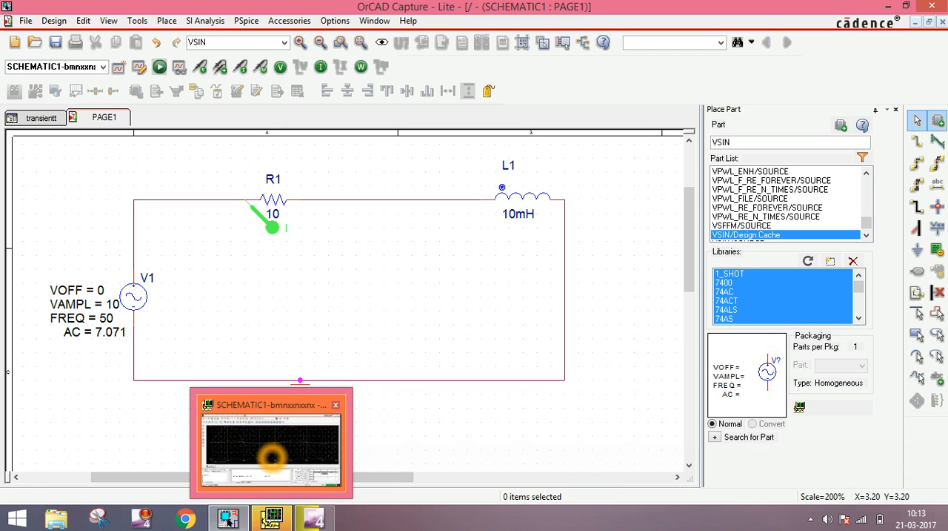
{"action": "left_click", "coordinate": [272, 449]}
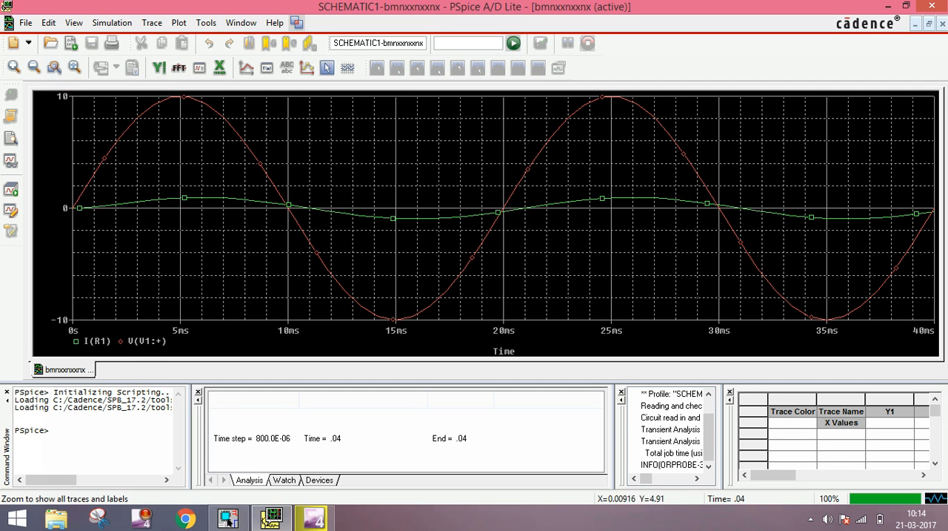
{"action": "left_click_drag", "start_coordinate": [263, 178], "coordinate": [366, 255]}
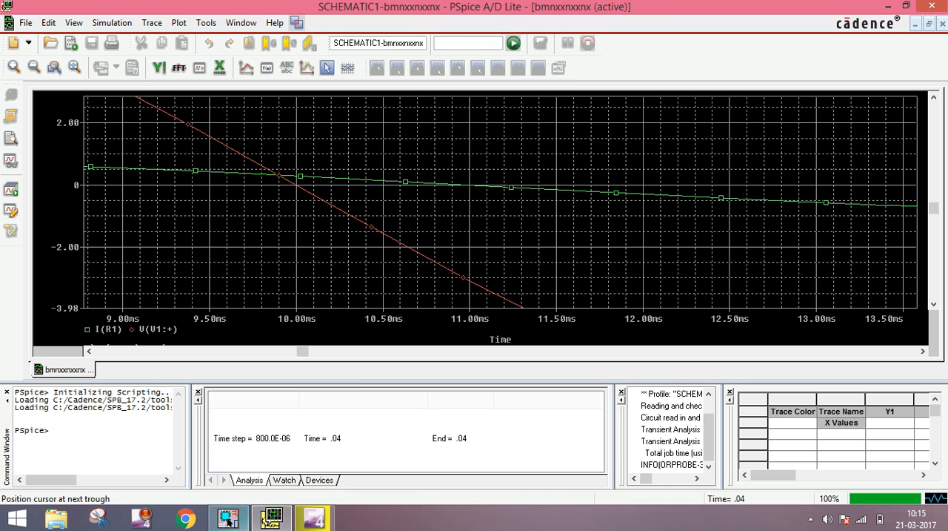
Switch back to OrCAD Capture and delete inductor L1 from the schematic
{"action": "mouse_move", "coordinate": [227, 518]}
{"action": "left_click", "coordinate": [228, 445]}
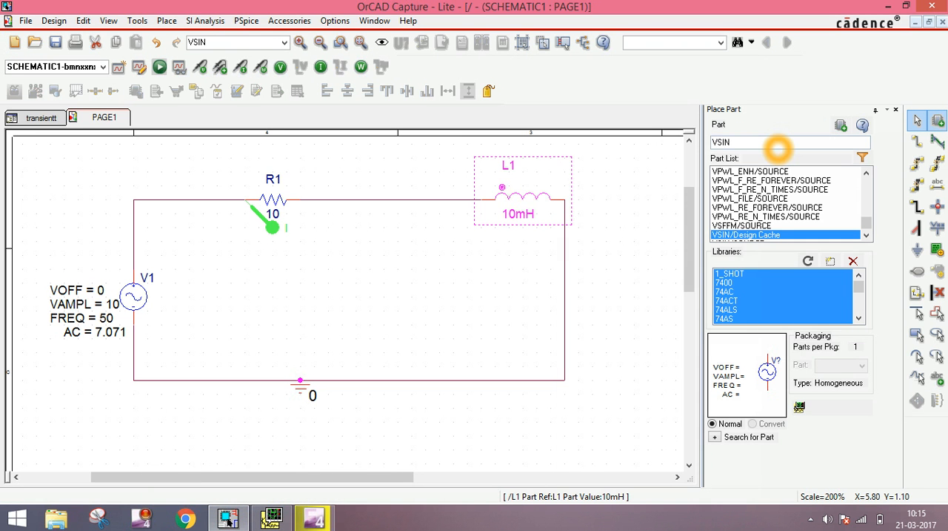
{"action": "key", "text": "Delete"}
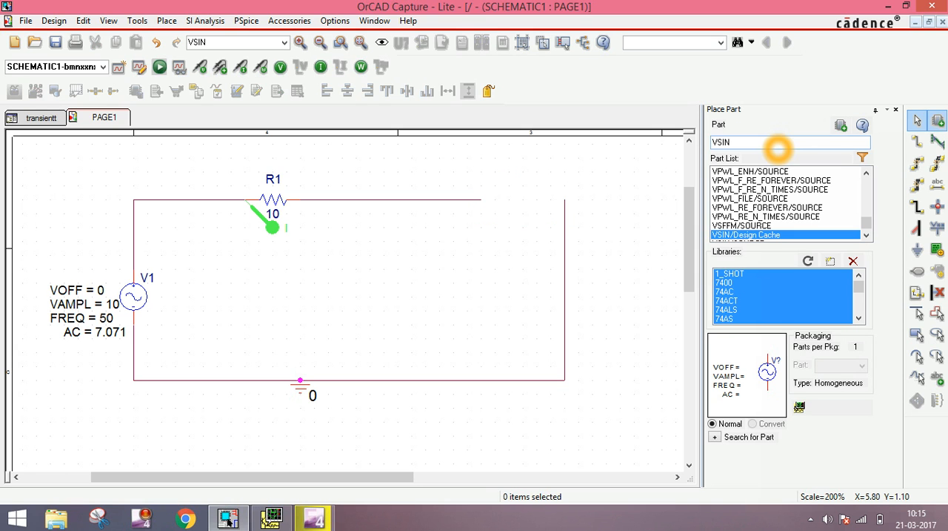
Place a capacitor, part C from the ANALOG library, at the open end of the wire from resistor R1
{"action": "left_click", "coordinate": [784, 140]}
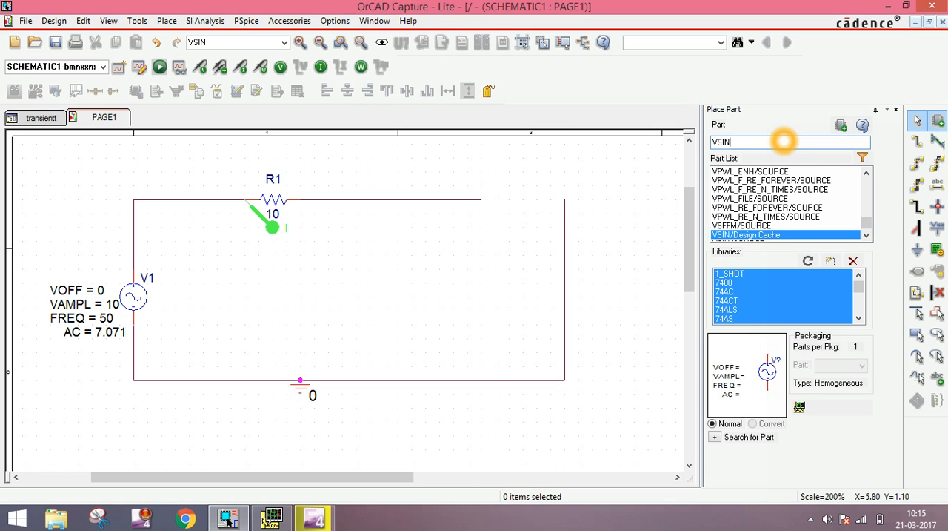
{"action": "key", "text": "BackSpace"}
{"action": "key", "text": "BackSpace"}
{"action": "key", "text": "BackSpace"}
{"action": "key", "text": "BackSpace"}
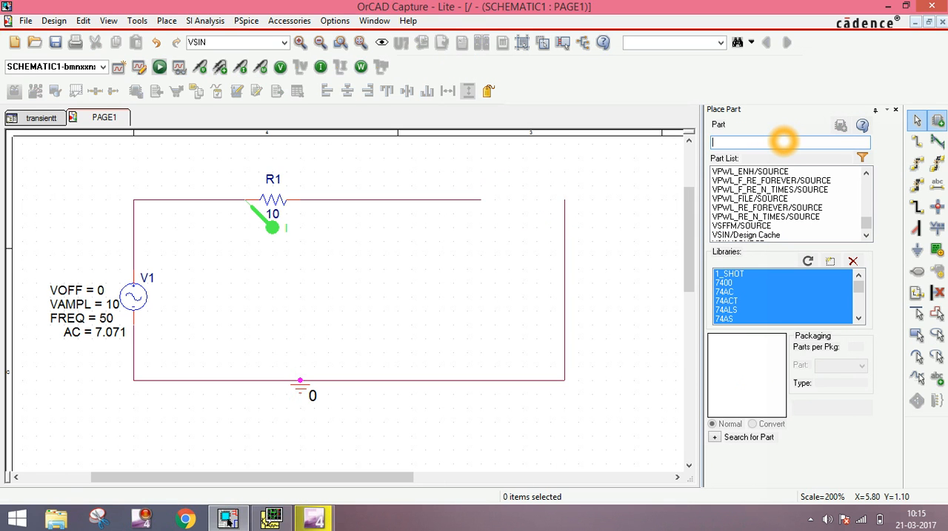
{"action": "type", "text": "C"}
{"action": "double_click", "coordinate": [781, 171]}
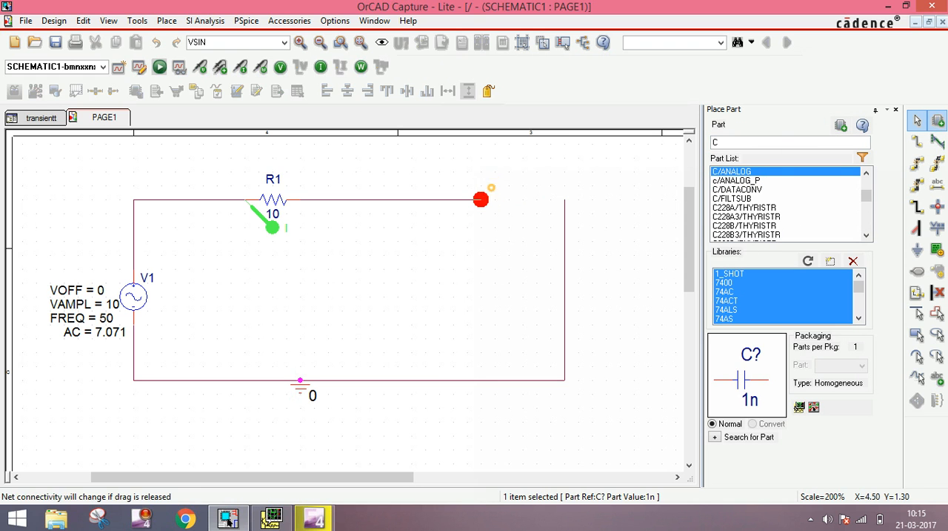
{"action": "left_click", "coordinate": [480, 199]}
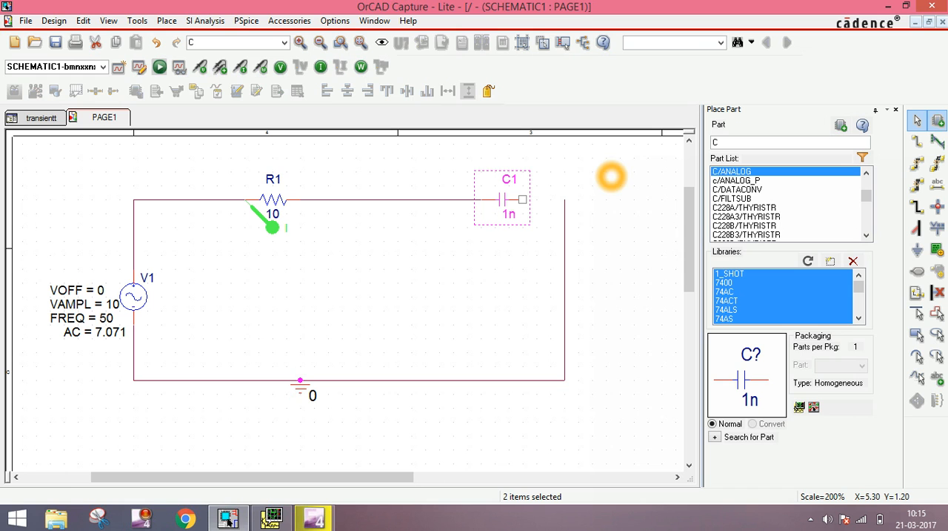
Wire the free end of capacitor C1 to the top of the vertical return wire to close the loop
{"action": "left_click", "coordinate": [917, 141]}
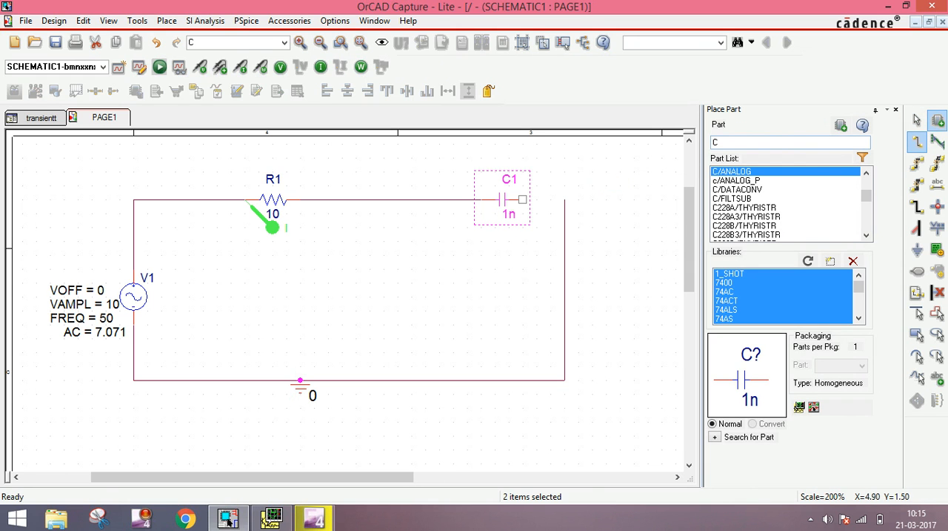
{"action": "left_click", "coordinate": [523, 199]}
{"action": "left_click", "coordinate": [565, 199]}
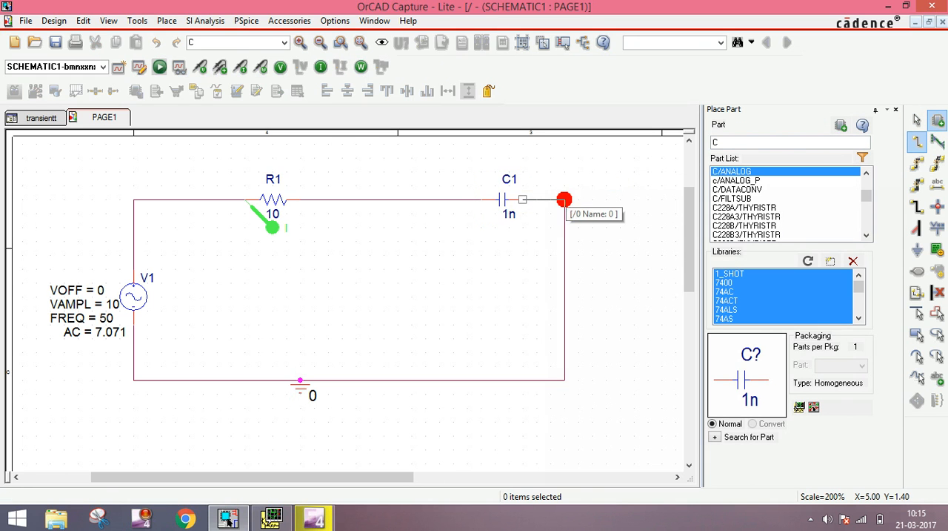
{"action": "left_click", "coordinate": [918, 119]}
Set the value of capacitor C1 to 10u
{"action": "double_click", "coordinate": [509, 214]}
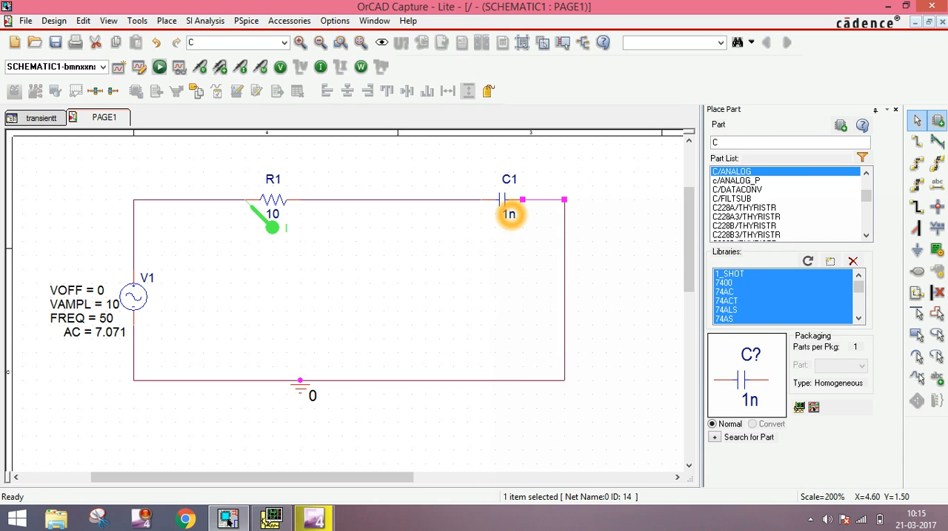
{"action": "left_click", "coordinate": [401, 187]}
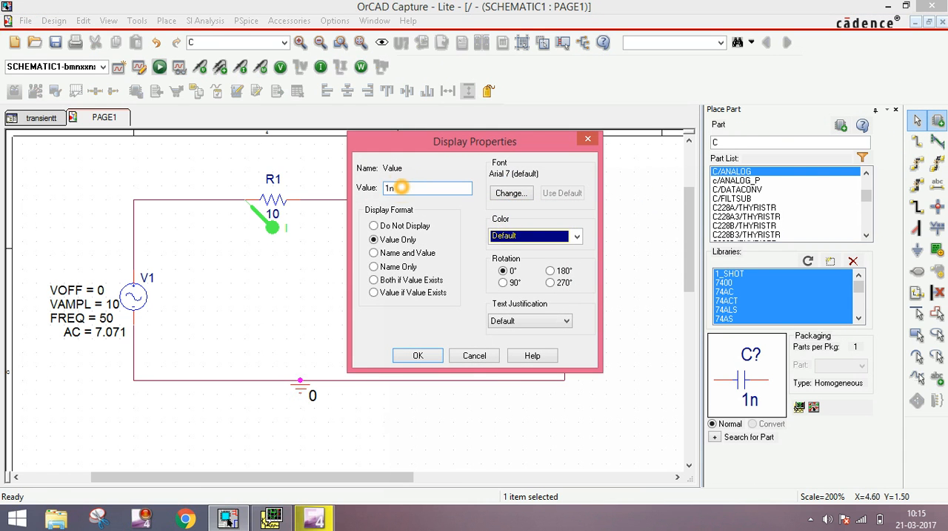
{"action": "key", "text": "BackSpace"}
{"action": "key", "text": "BackSpace"}
{"action": "type", "text": "10u"}
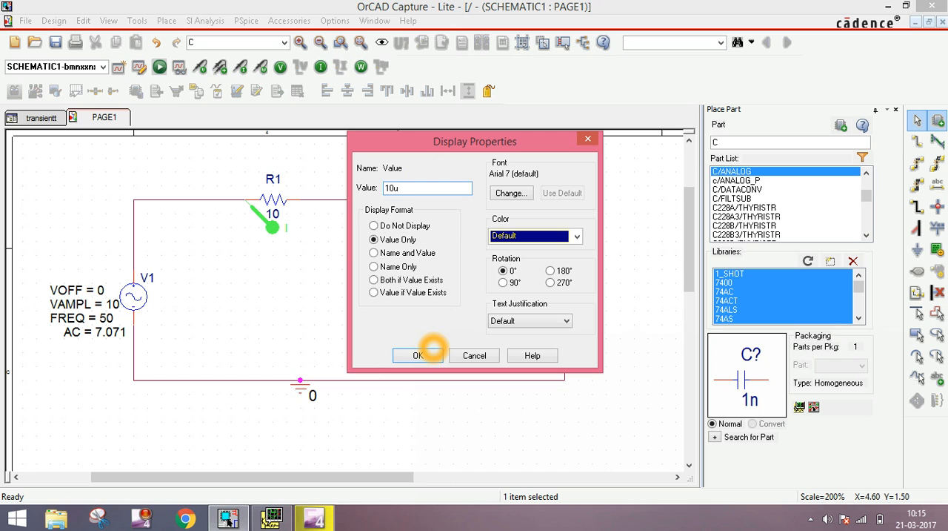
{"action": "left_click", "coordinate": [407, 355]}
{"action": "left_click", "coordinate": [417, 356]}
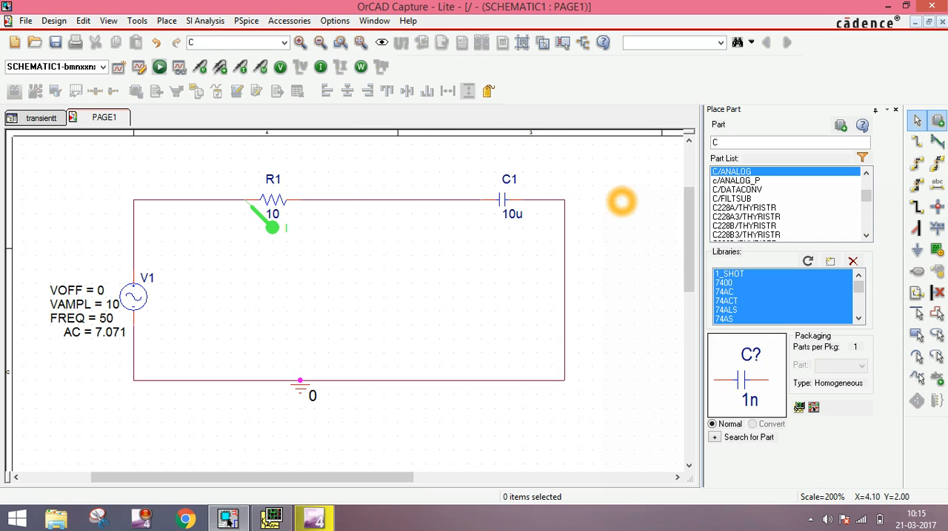
{"action": "left_click", "coordinate": [447, 283]}
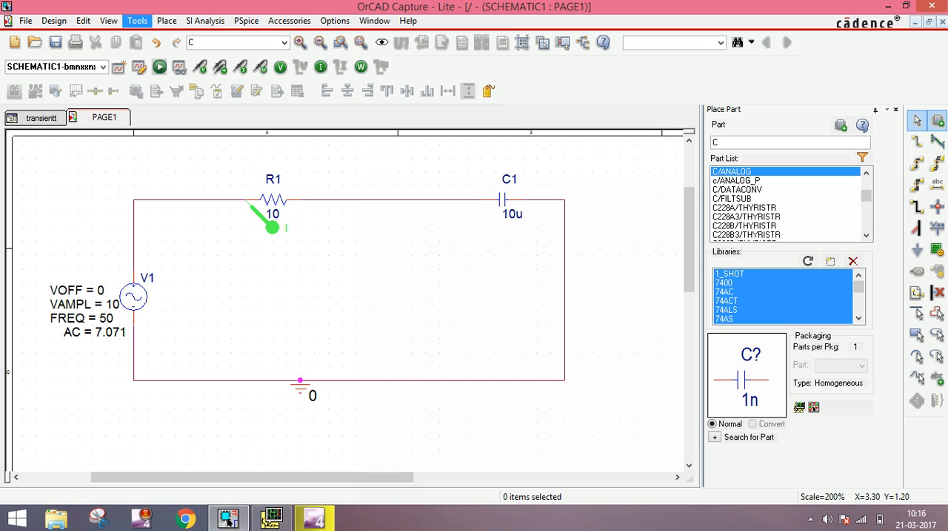
Run the PSpice simulation of the RC circuit and switch to PSpice A/D to show the plot
{"action": "left_click", "coordinate": [161, 67]}
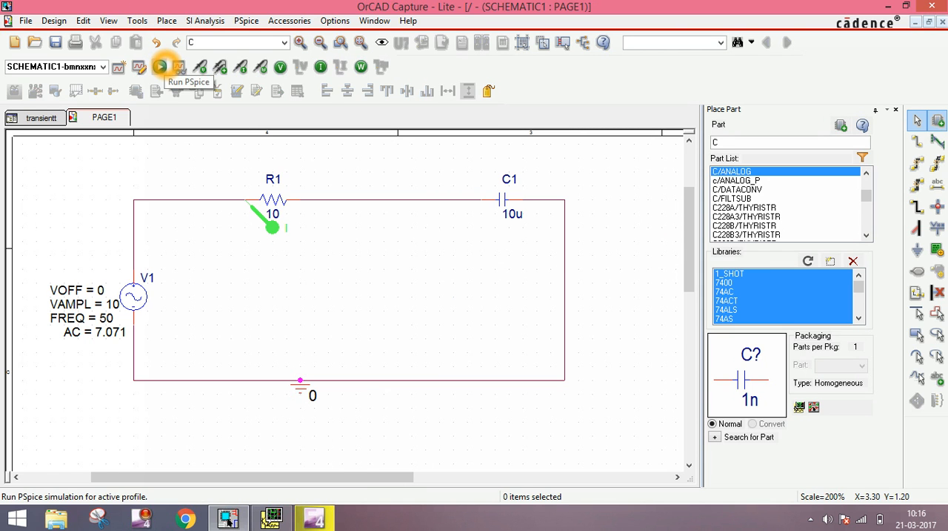
{"action": "left_click", "coordinate": [161, 67]}
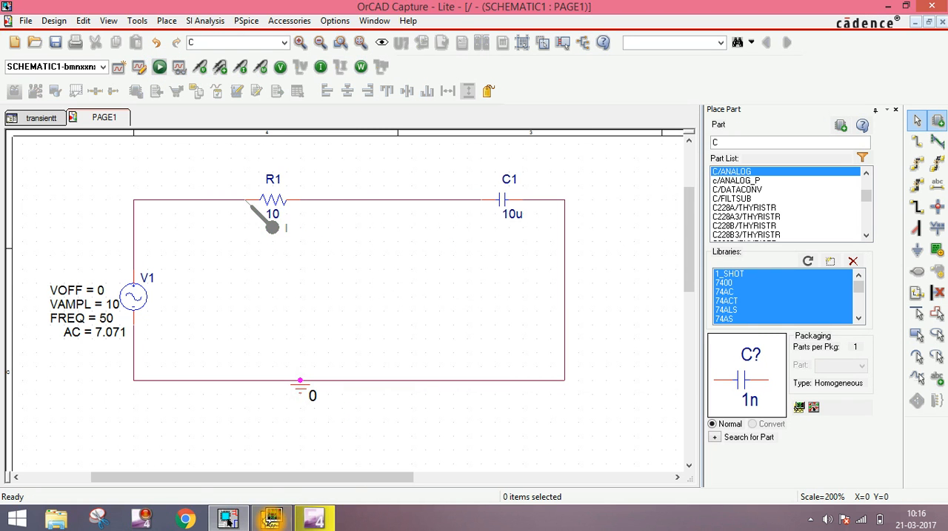
{"action": "mouse_move", "coordinate": [272, 516]}
{"action": "left_click", "coordinate": [272, 443]}
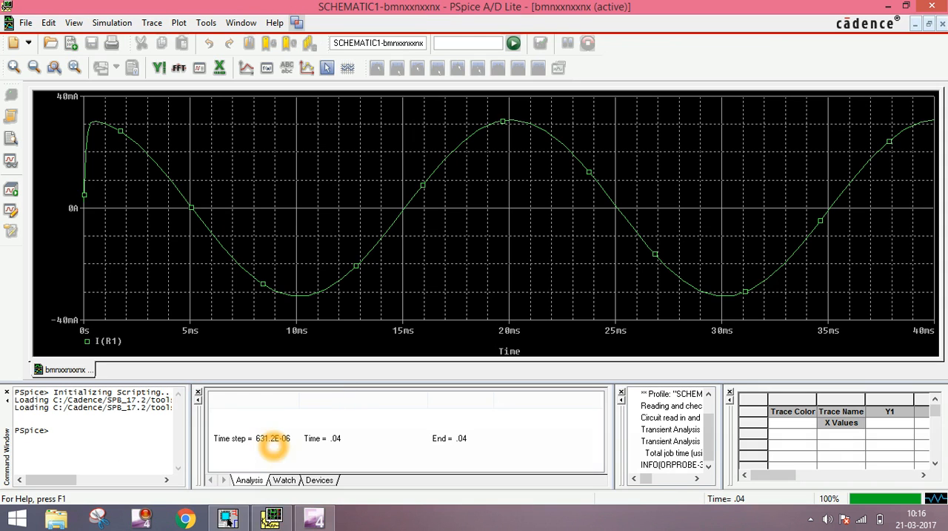
Examine the resistor current trace I(R1) from its start, especially around its zero crossing near 5 ms
{"action": "left_click", "coordinate": [94, 190]}
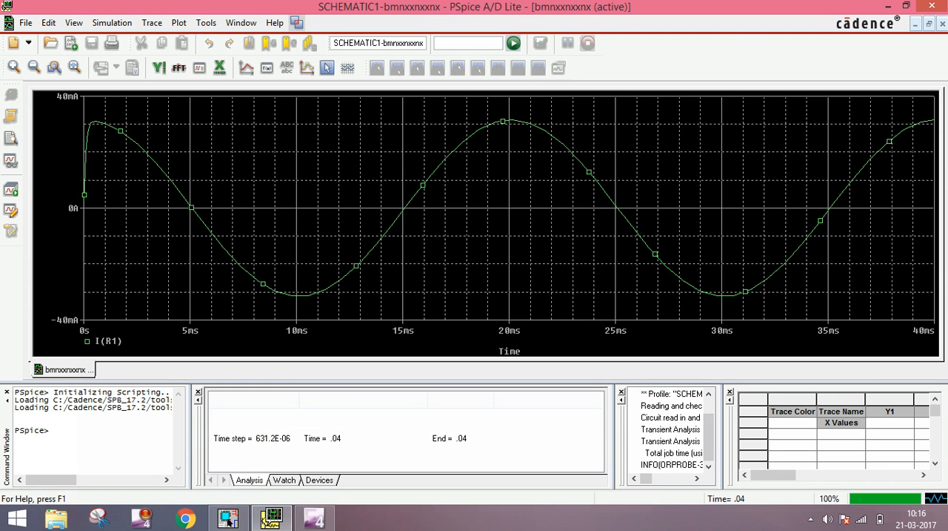
{"action": "left_click", "coordinate": [746, 164]}
{"action": "left_click", "coordinate": [922, 221]}
{"action": "left_click", "coordinate": [191, 215]}
{"action": "left_click", "coordinate": [193, 209]}
{"action": "left_click", "coordinate": [195, 212]}
{"action": "left_click", "coordinate": [202, 213]}
{"action": "left_click", "coordinate": [188, 216]}
{"action": "left_click", "coordinate": [193, 246]}
{"action": "left_click", "coordinate": [194, 229]}
{"action": "left_click", "coordinate": [195, 269]}
{"action": "left_click", "coordinate": [192, 224]}
{"action": "left_click", "coordinate": [192, 334]}
{"action": "left_click", "coordinate": [195, 243]}
{"action": "left_click", "coordinate": [200, 219]}
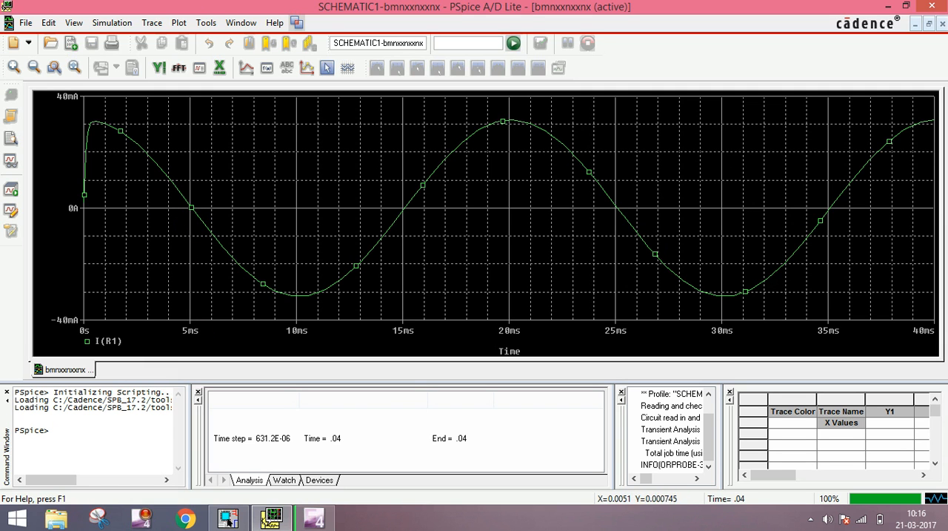
{"action": "left_click", "coordinate": [192, 212]}
Add the source voltage trace V(V1:+) to the plot alongside the resistor current
{"action": "left_click", "coordinate": [247, 69]}
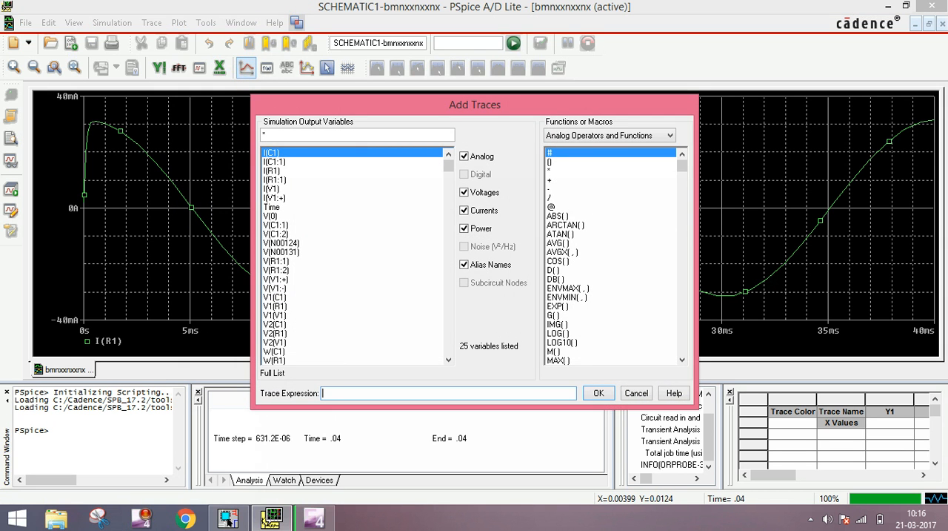
{"action": "left_click", "coordinate": [276, 280]}
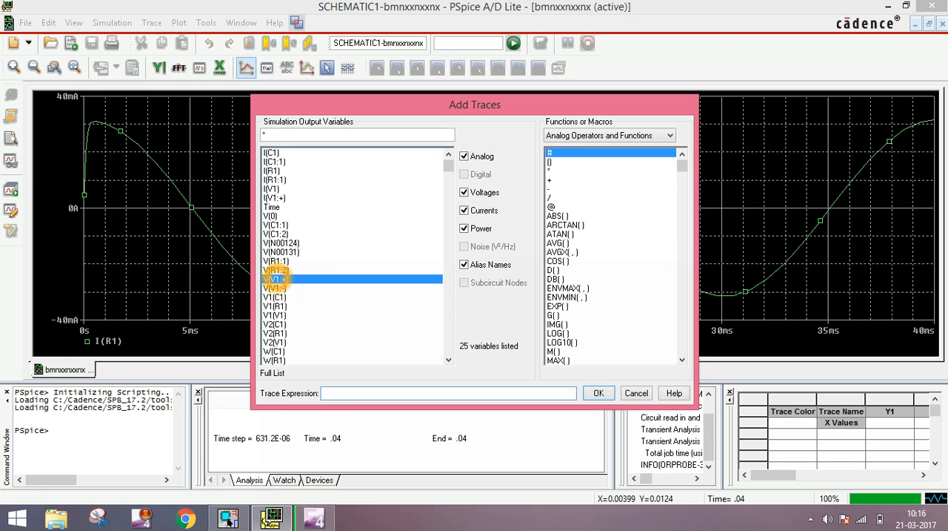
{"action": "left_click", "coordinate": [599, 393]}
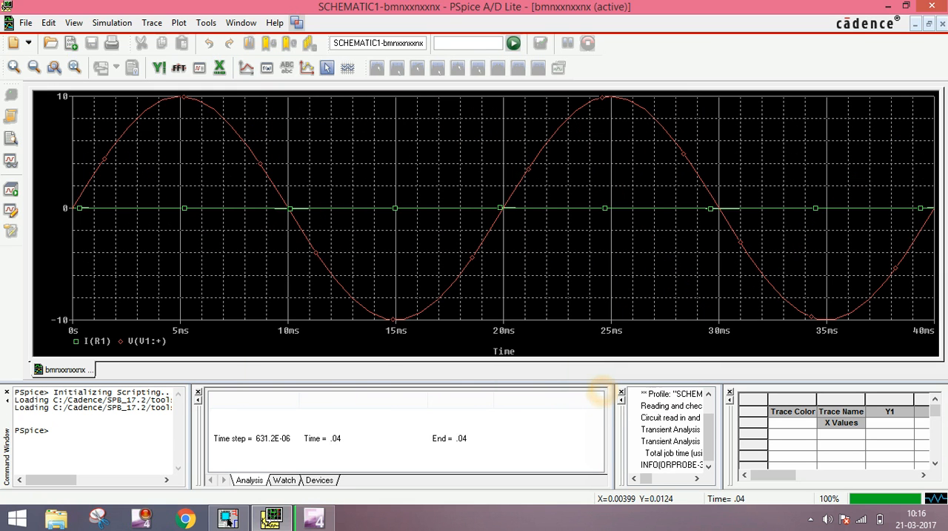
Examine the source voltage's zero crossing near 10 ms and the time axis between 5 ms and 10 ms against the current trace
{"action": "left_click", "coordinate": [285, 216]}
{"action": "left_click", "coordinate": [293, 206]}
{"action": "left_click", "coordinate": [291, 207]}
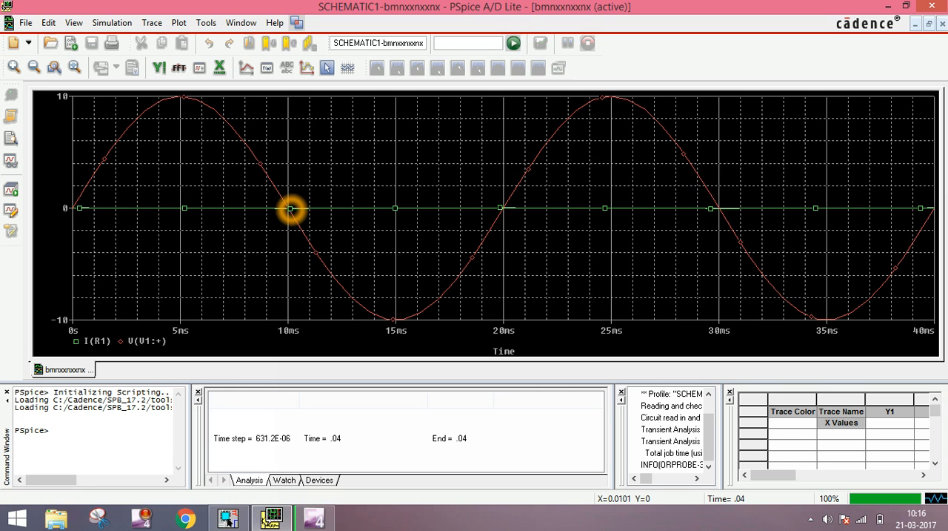
{"action": "left_click", "coordinate": [222, 215]}
{"action": "left_click", "coordinate": [263, 220]}
{"action": "left_click", "coordinate": [285, 222]}
{"action": "left_click", "coordinate": [182, 330]}
{"action": "left_click", "coordinate": [290, 331]}
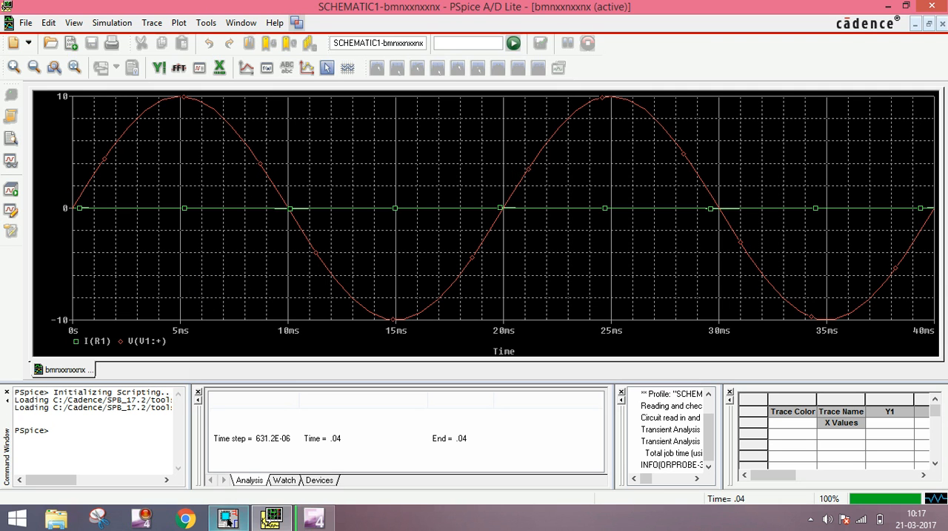
Switch to OrCAD Capture to review the RC circuit, and return to PSpice A/D to examine the traces at 0 s
{"action": "left_click", "coordinate": [228, 517]}
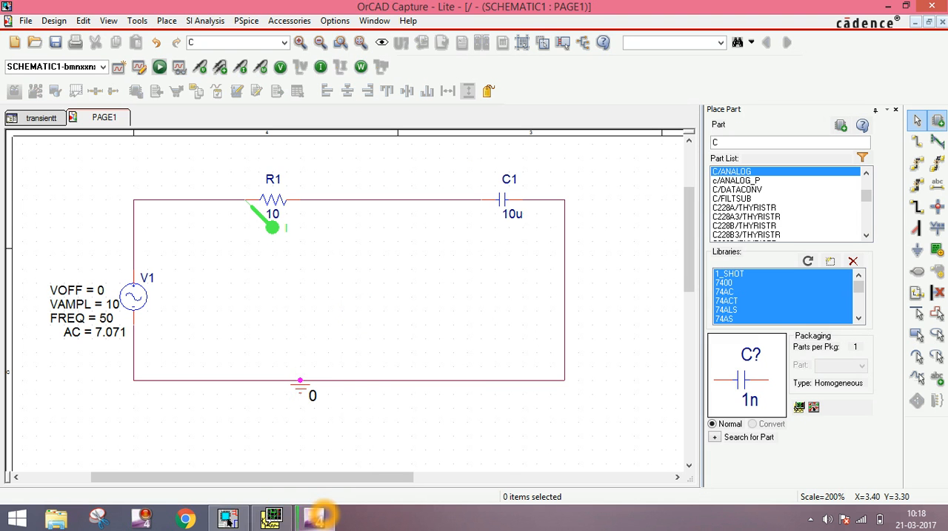
{"action": "mouse_move", "coordinate": [272, 517]}
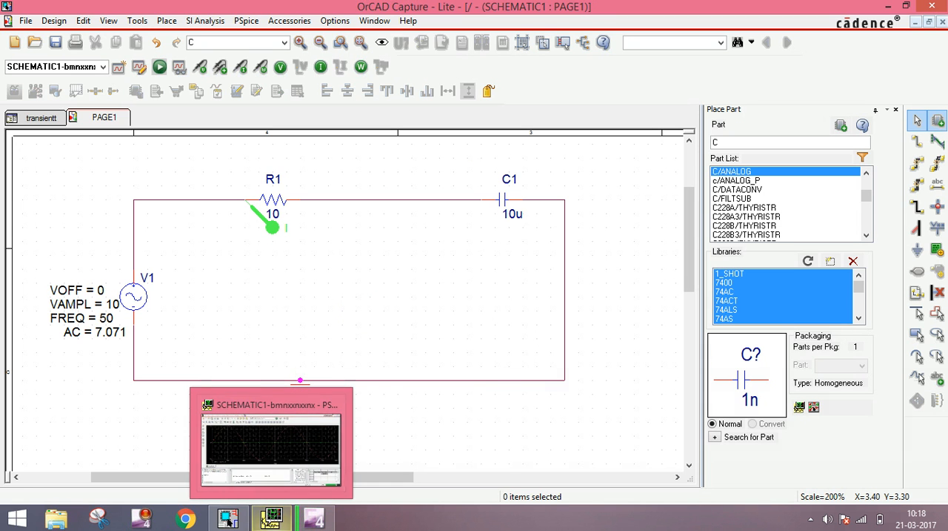
{"action": "left_click", "coordinate": [271, 518]}
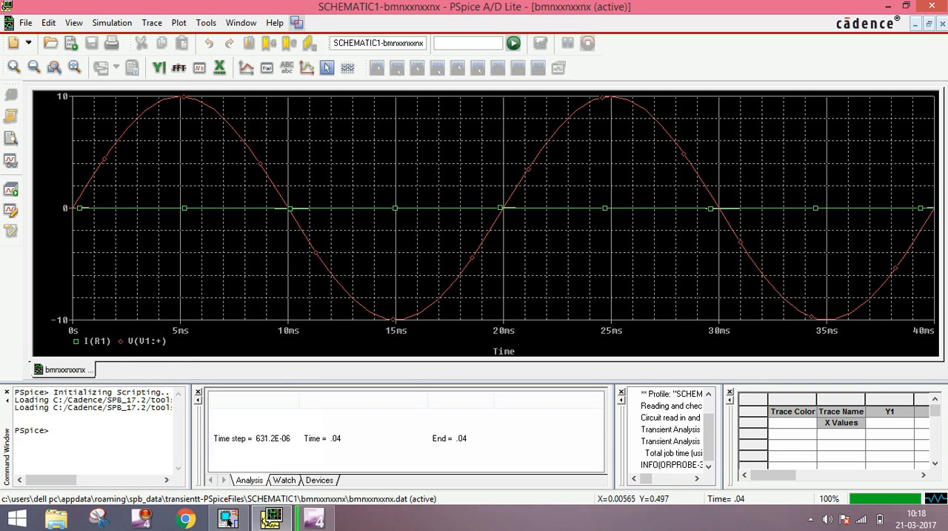
{"action": "left_click", "coordinate": [77, 211]}
{"action": "left_click", "coordinate": [73, 208]}
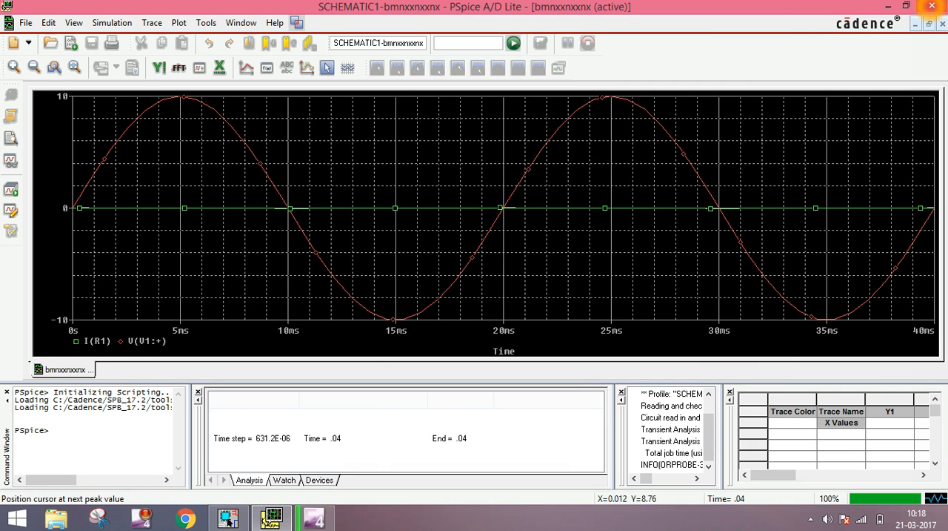
{"action": "mouse_move", "coordinate": [934, 4]}
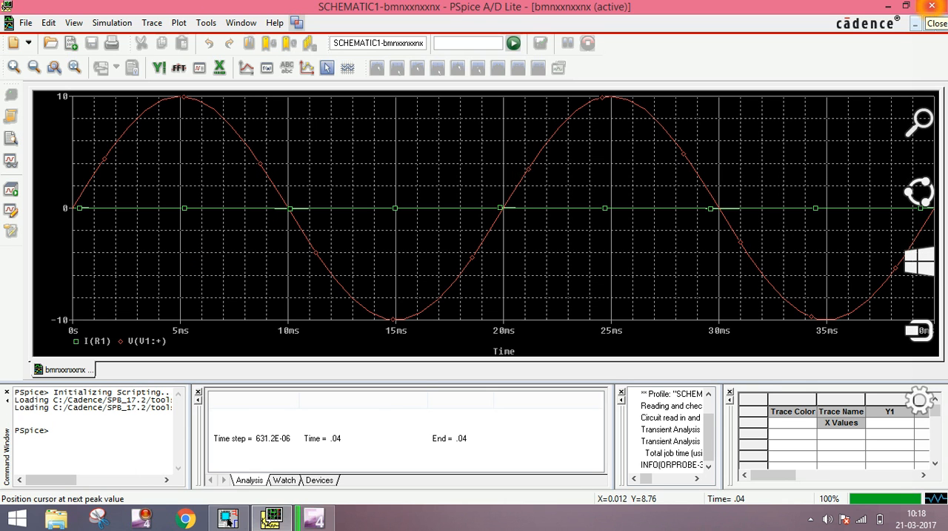